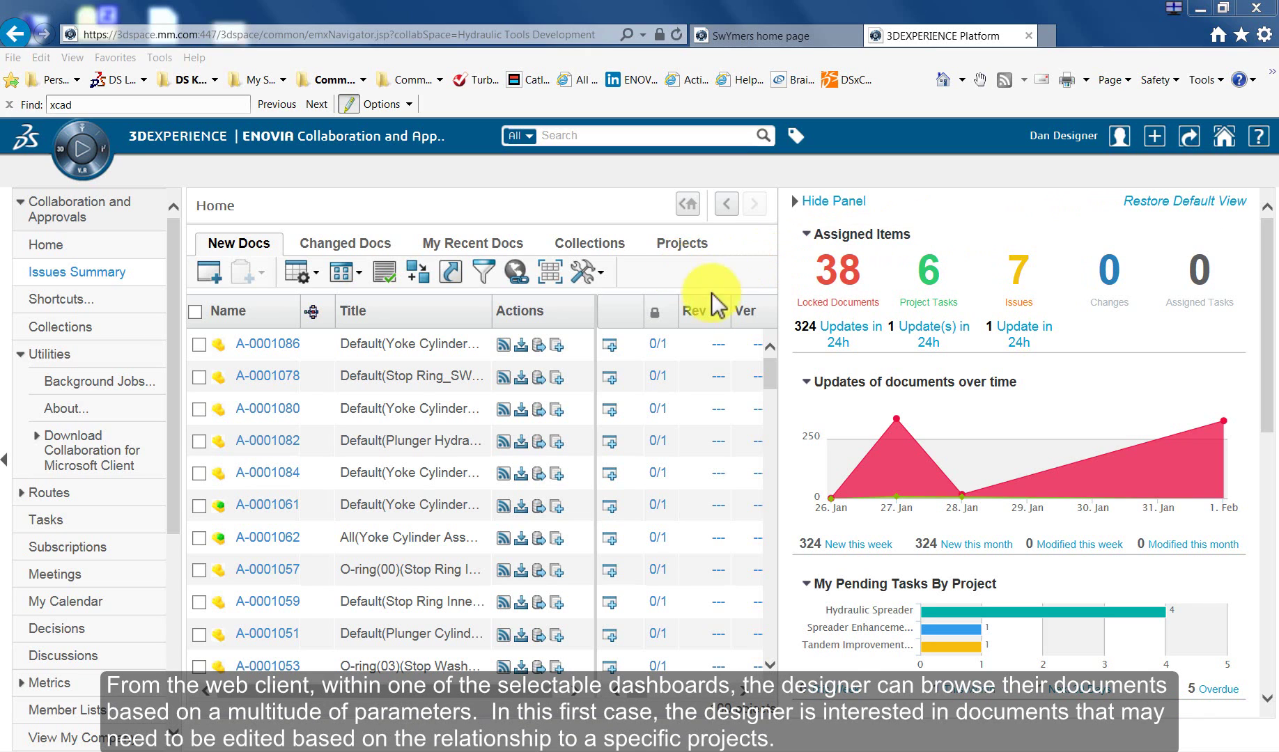
# Step: List the pending tasks of the Spreader Enhancement project and request the 4240 Spreader_SWW.SLDASM document attached to the task
pyautogui.moveTo(914, 425)
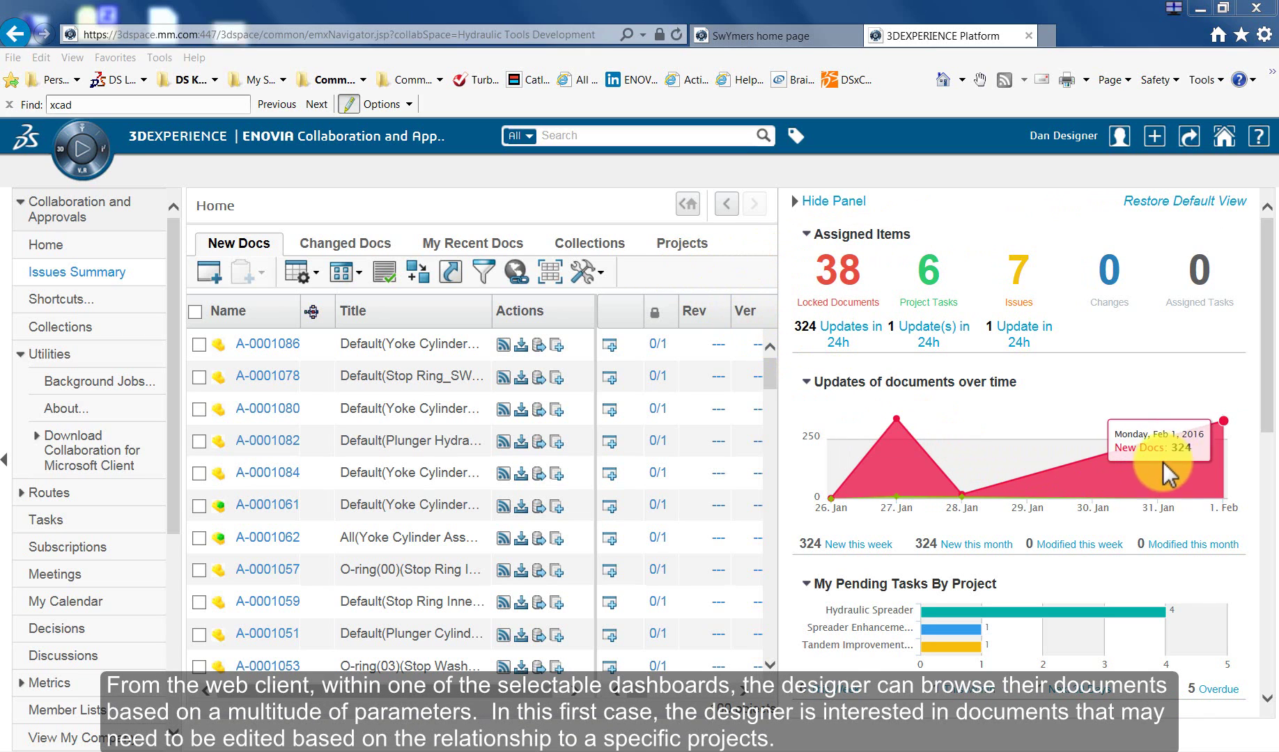
pyautogui.moveTo(1267, 312); pyautogui.dragTo(1269, 422)
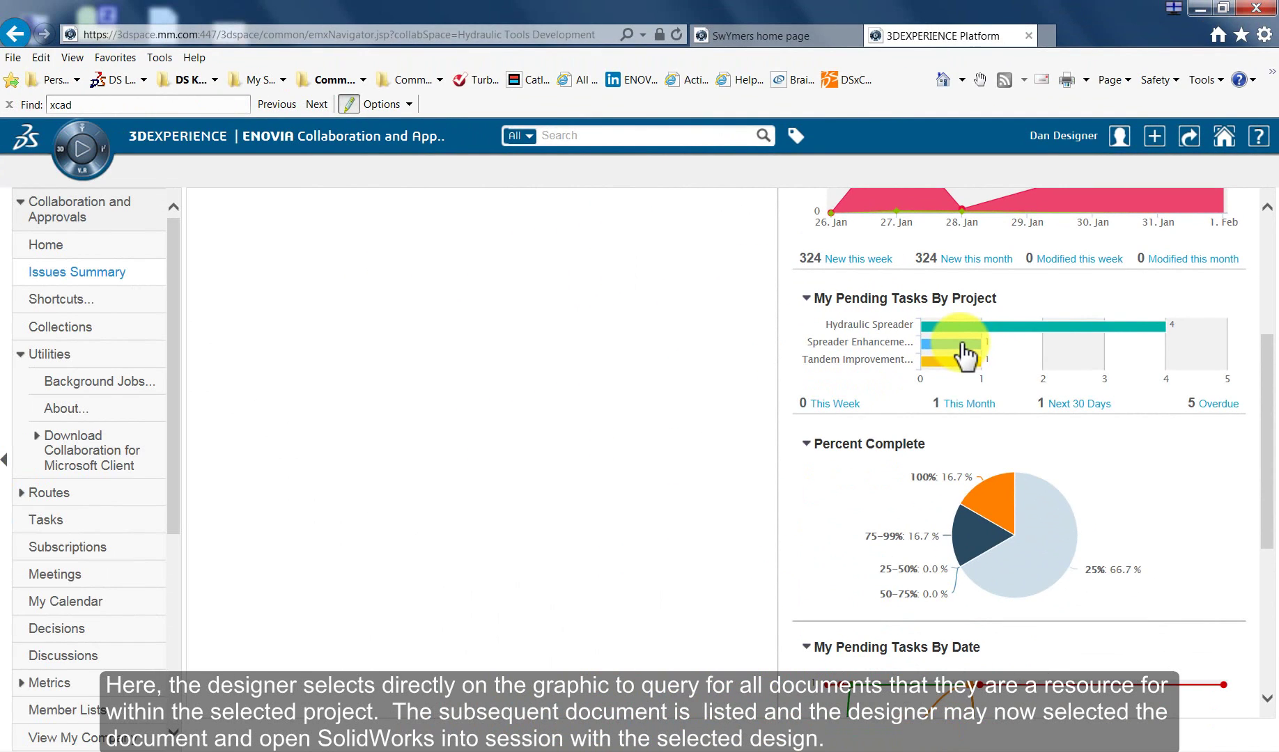
pyautogui.click(959, 343)
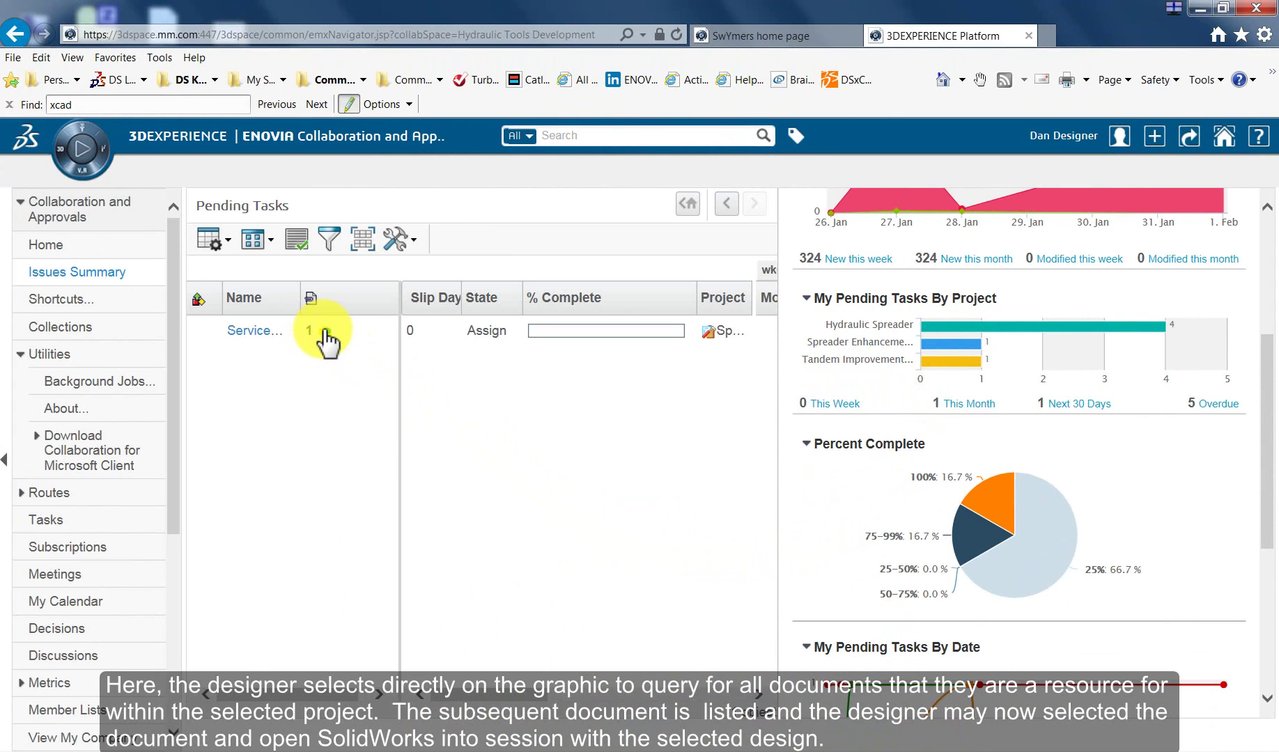
pyautogui.click(324, 335)
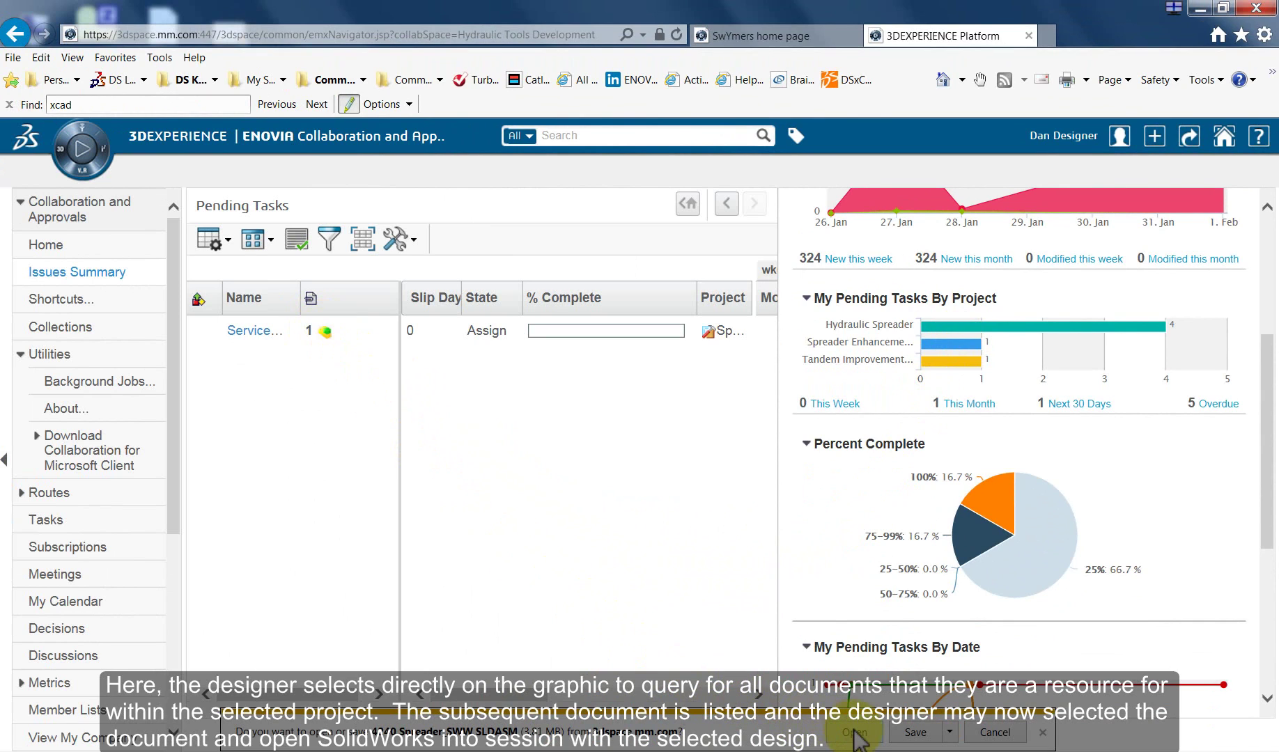
pyautogui.click(984, 735)
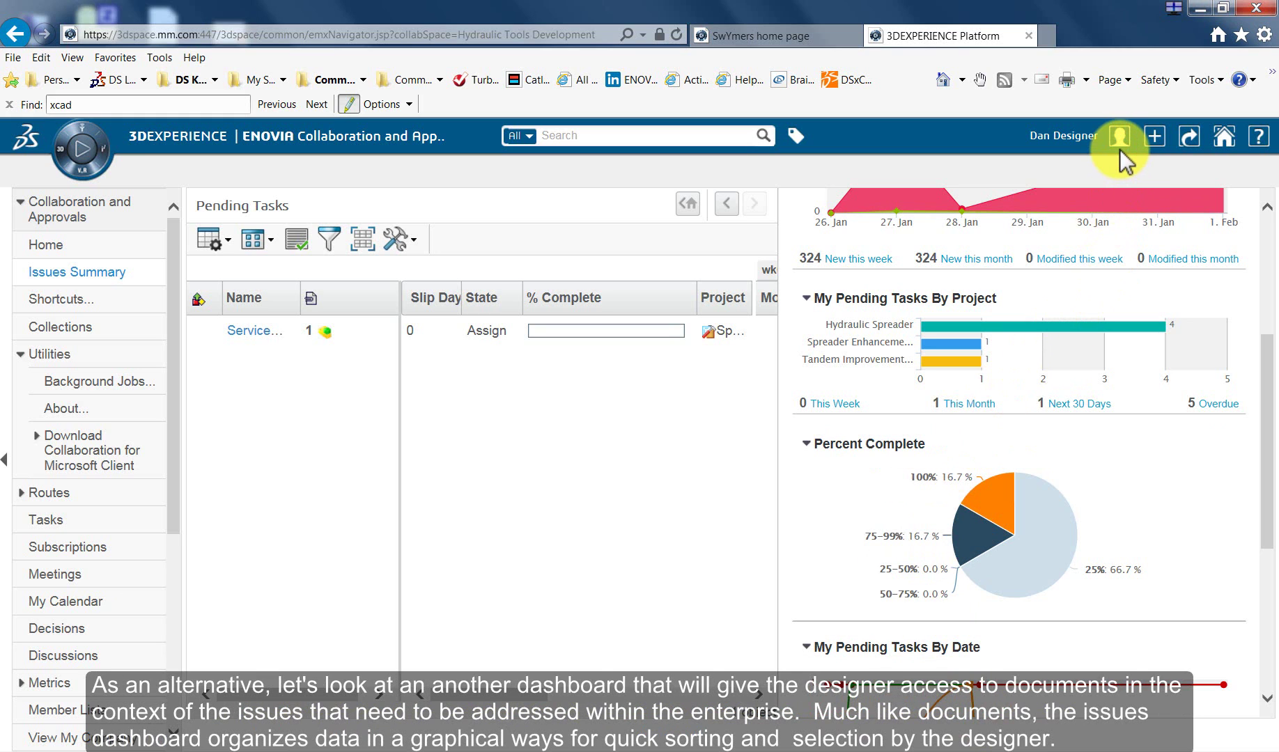
# Step: Return to the Home dashboard, then bring up the Issues Summary and review its issue charts
pyautogui.click(1227, 139)
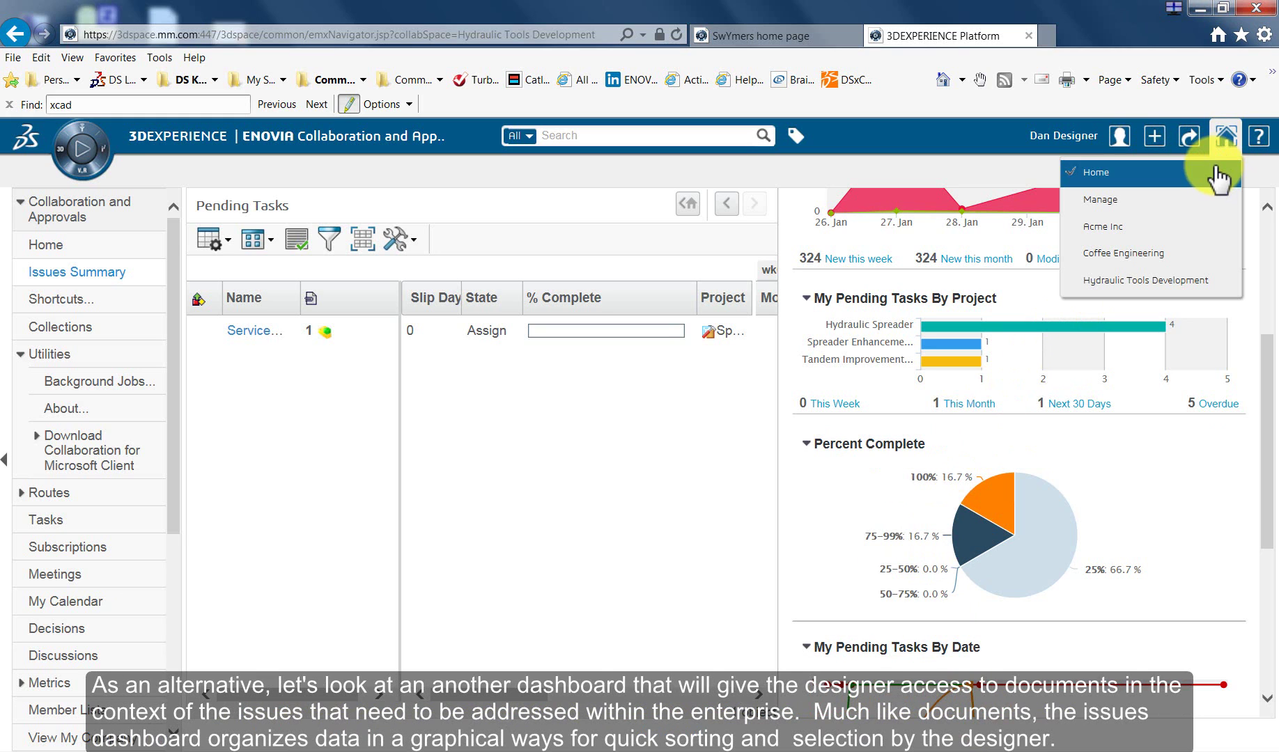
pyautogui.click(1217, 171)
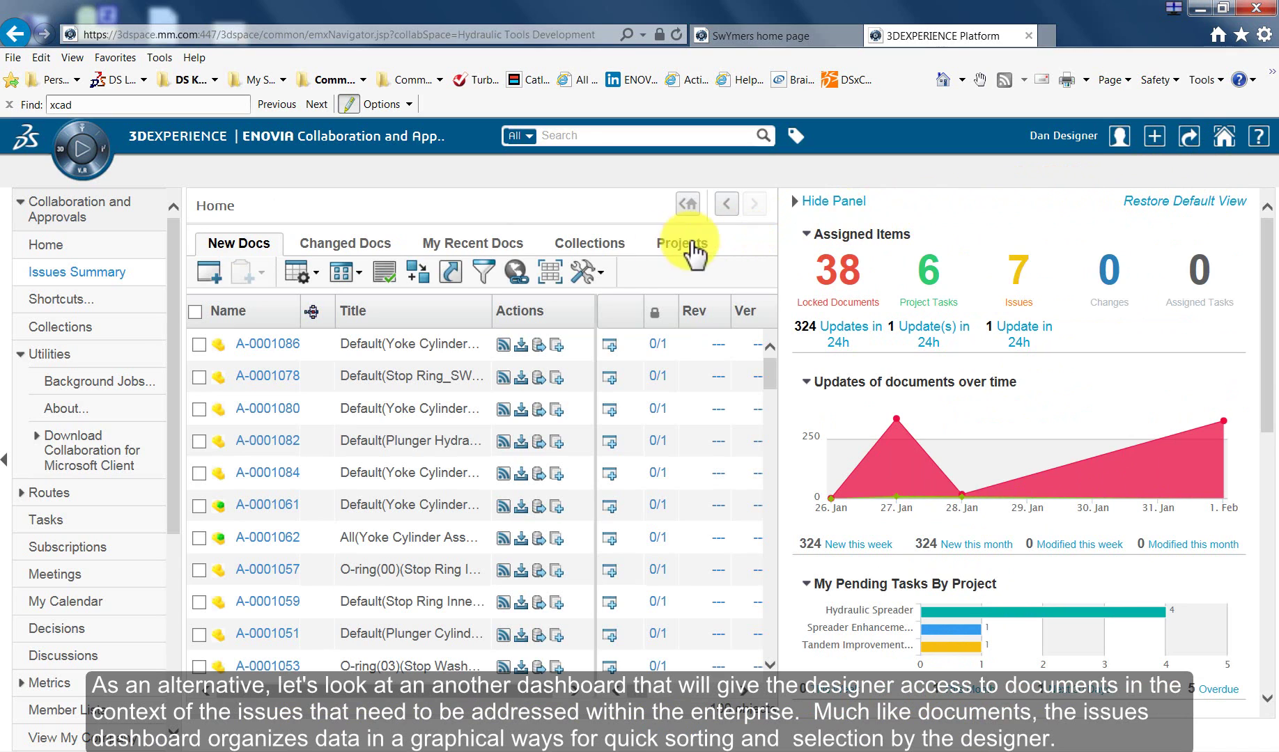
pyautogui.click(76, 272)
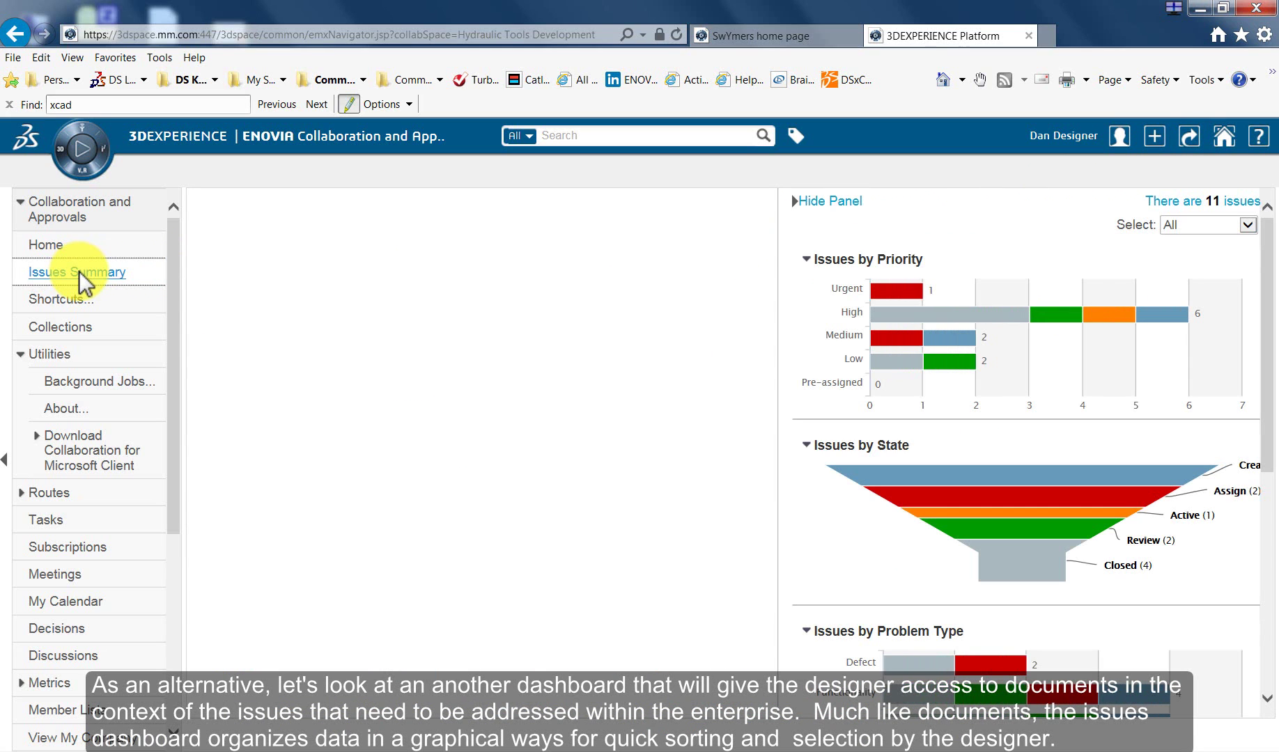
pyautogui.moveTo(1274, 400)
pyautogui.mouseDown()
pyautogui.moveTo(1273, 613)
pyautogui.moveTo(1268, 409)
pyautogui.mouseUp()
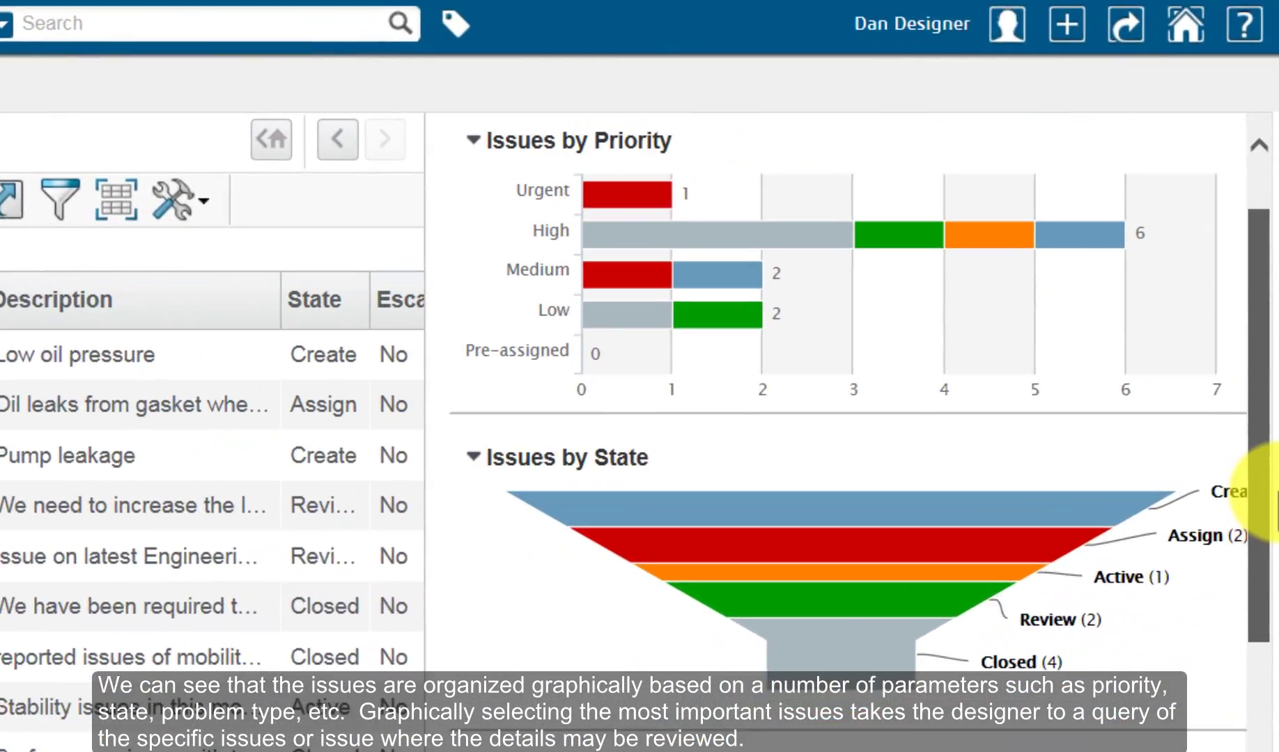
pyautogui.moveTo(1268, 491); pyautogui.dragTo(1264, 372)
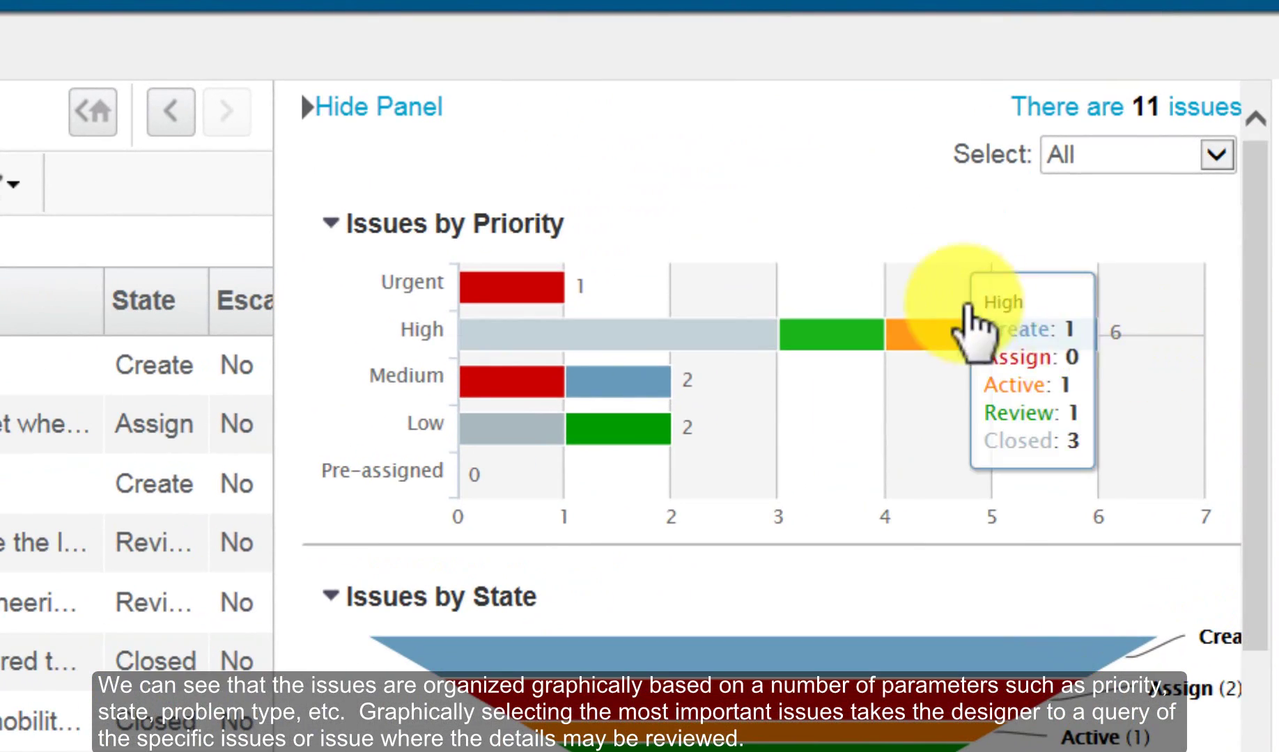
# Step: Filter the issues to Urgent priority and open the issue about oil leaks from the gasket
pyautogui.moveTo(624, 278)
pyautogui.moveTo(524, 337)
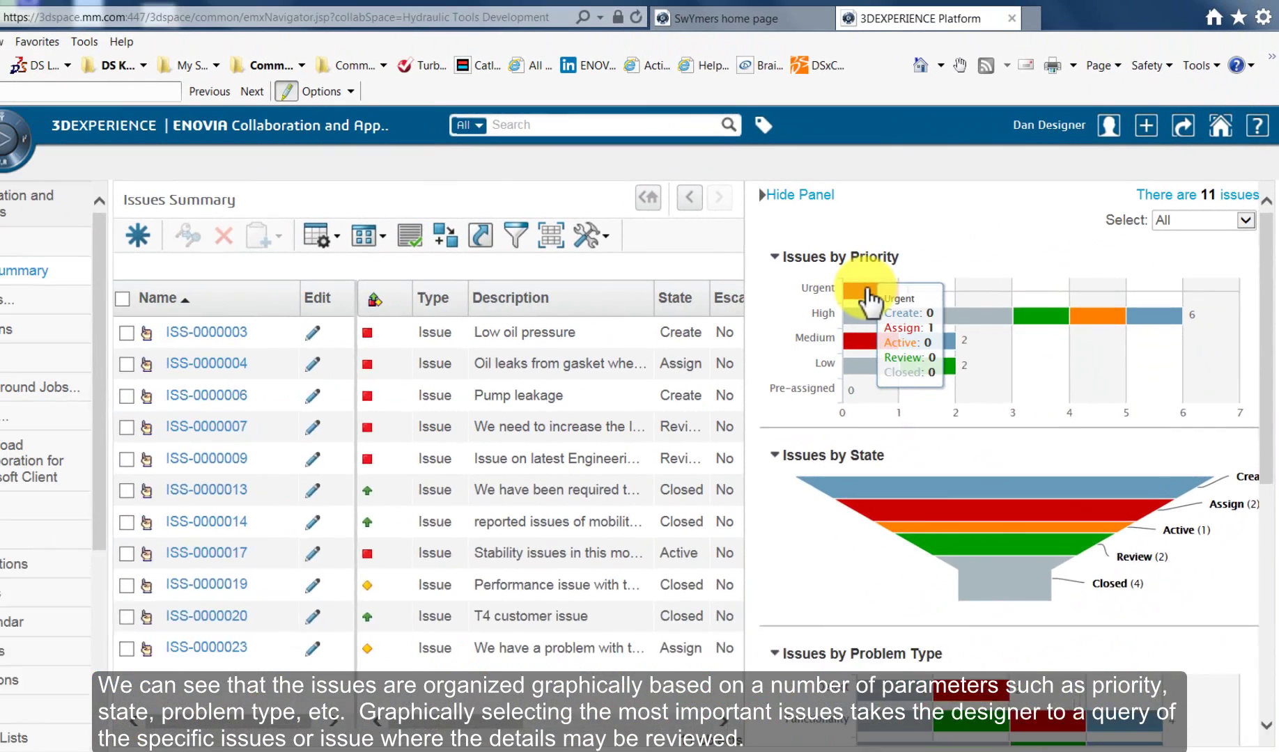
pyautogui.click(506, 291)
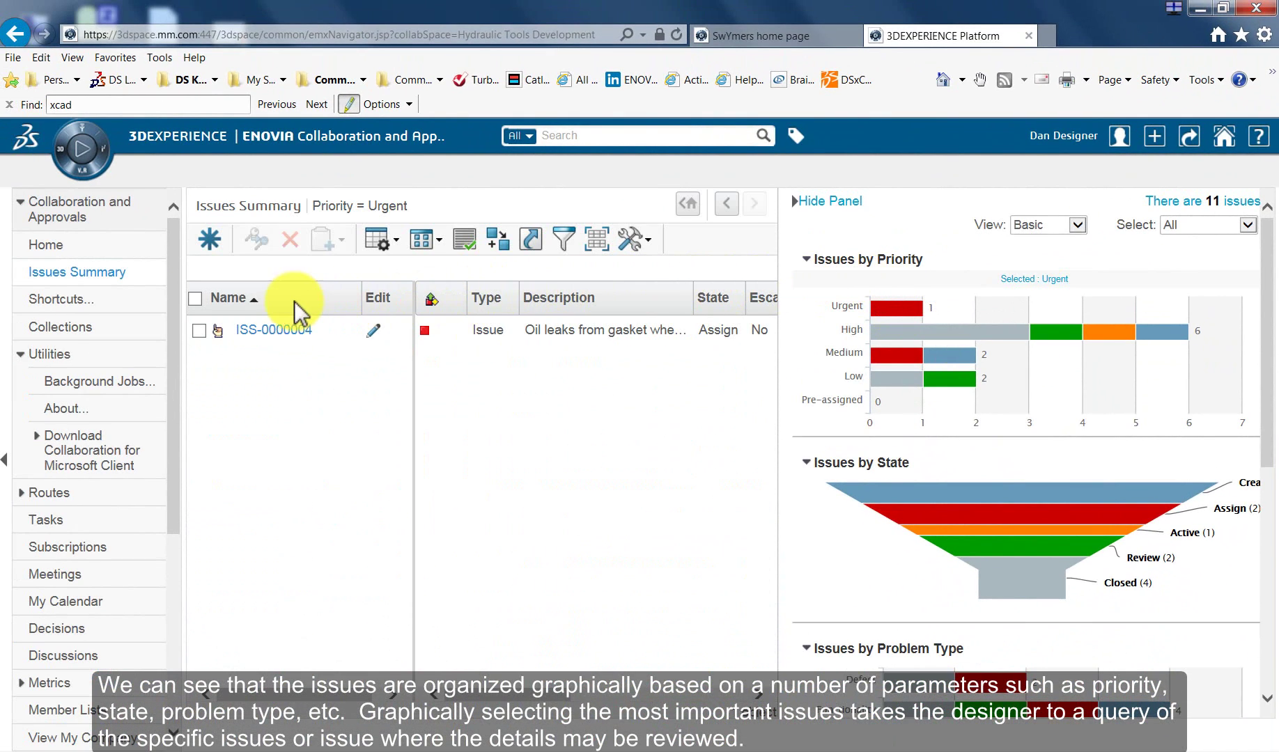
pyautogui.click(273, 329)
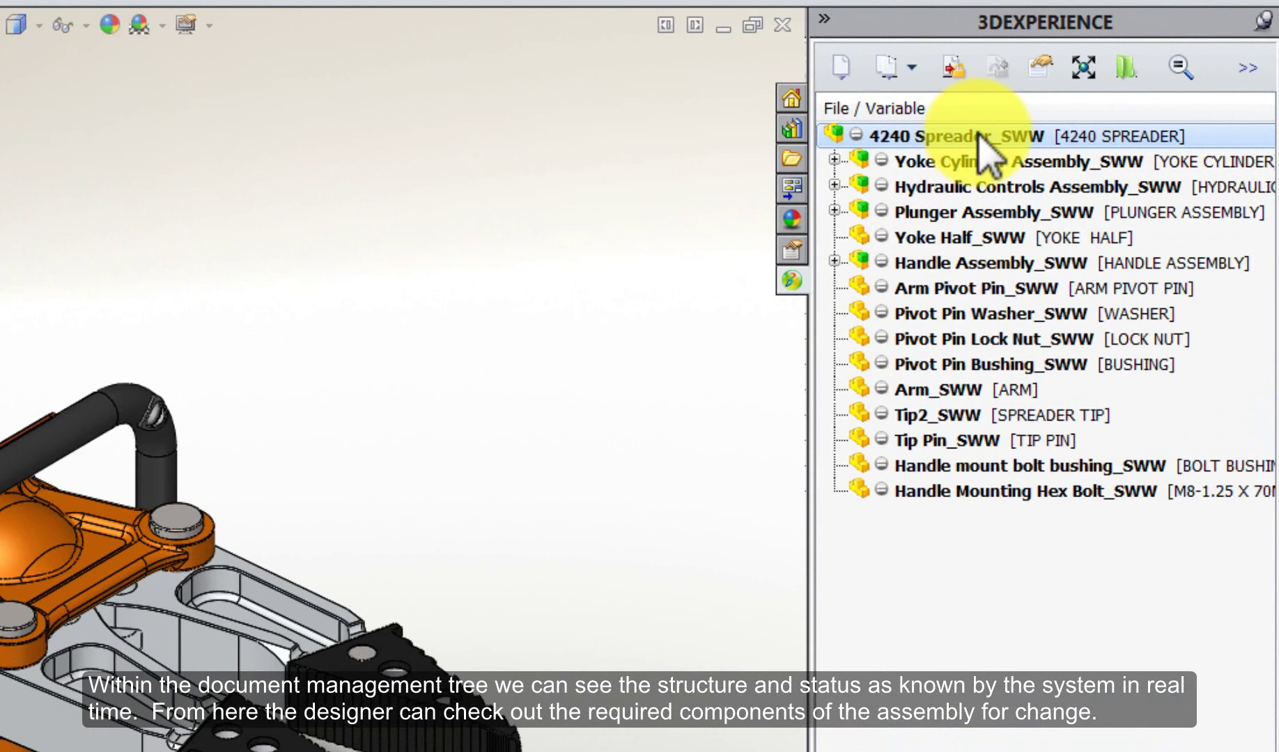
# Step: Check out the 4240 Spreader_SWW assembly together with its Arm_SWW.SLDPRT component
pyautogui.rightClick(979, 134)
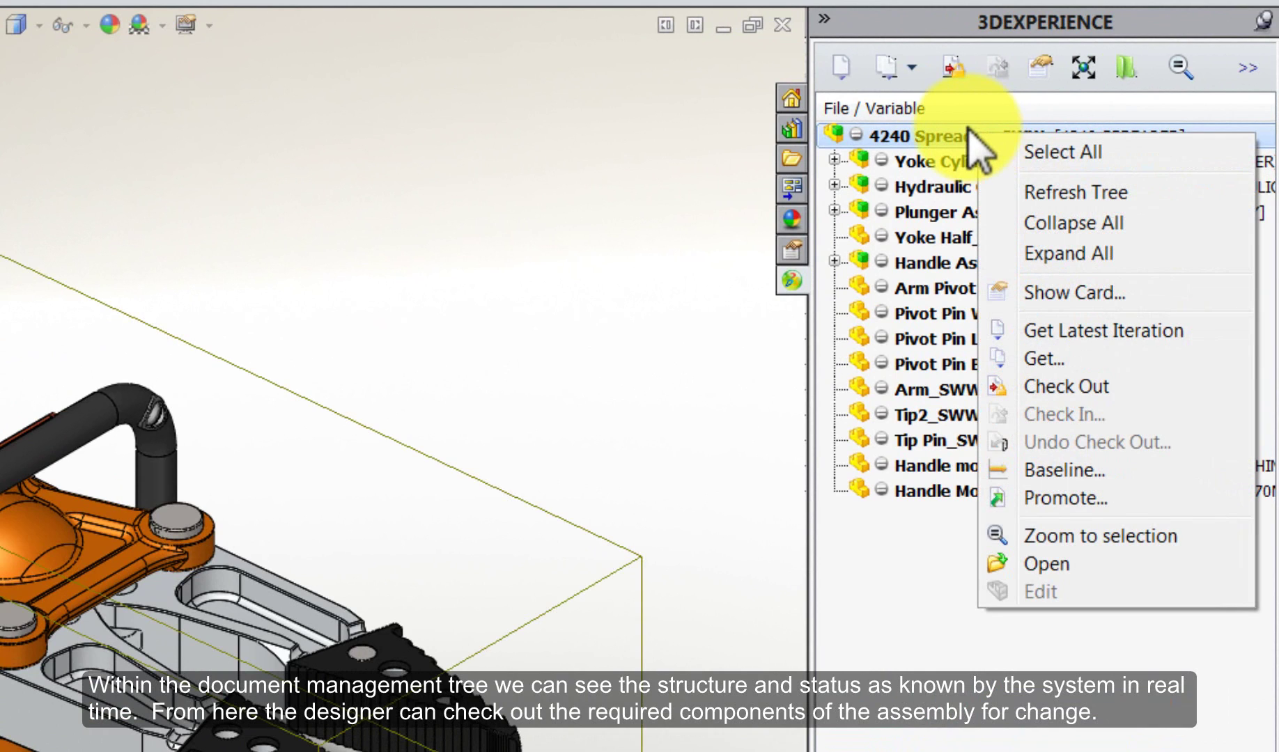
pyautogui.click(1050, 387)
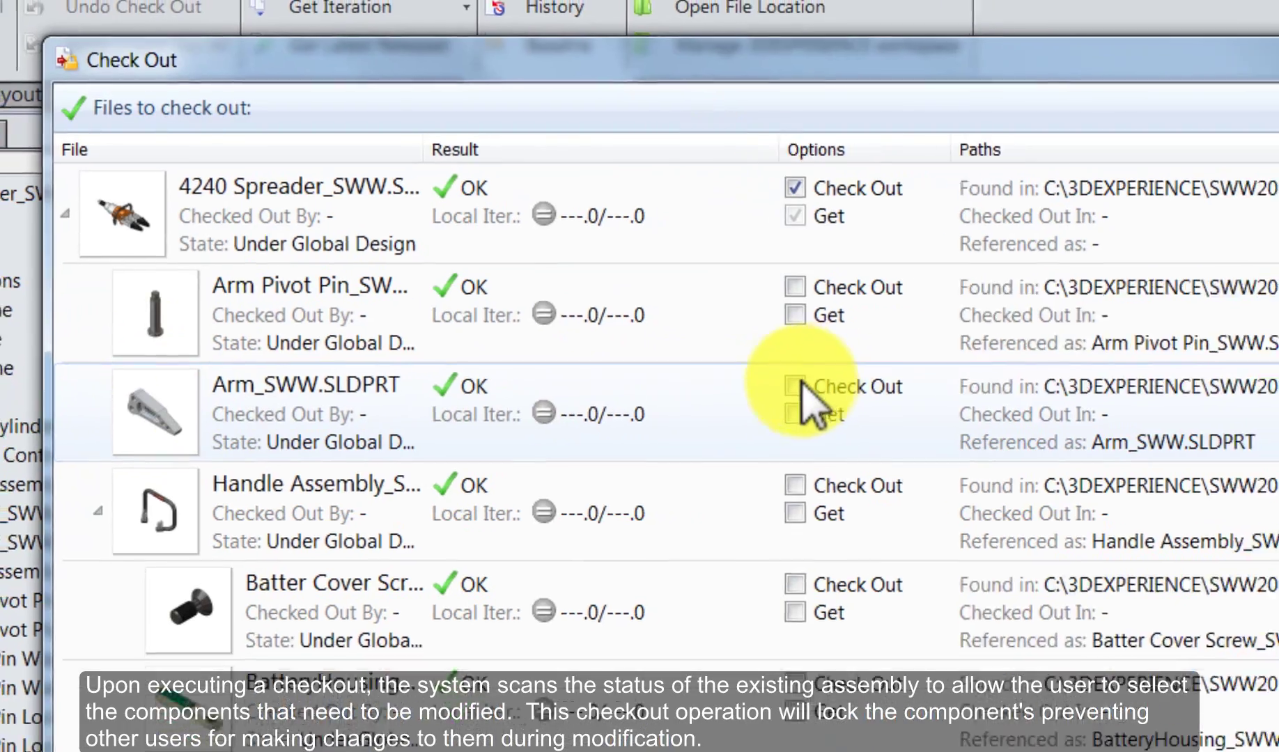
pyautogui.click(829, 398)
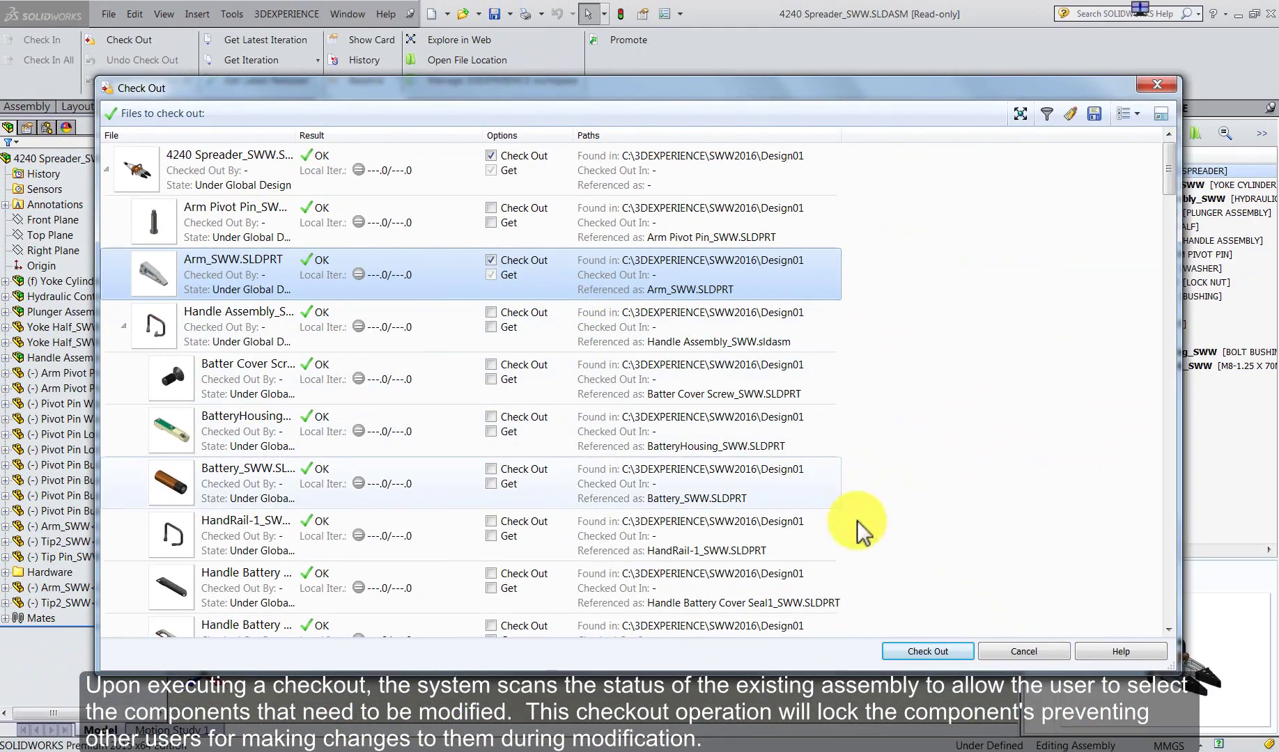
pyautogui.click(933, 651)
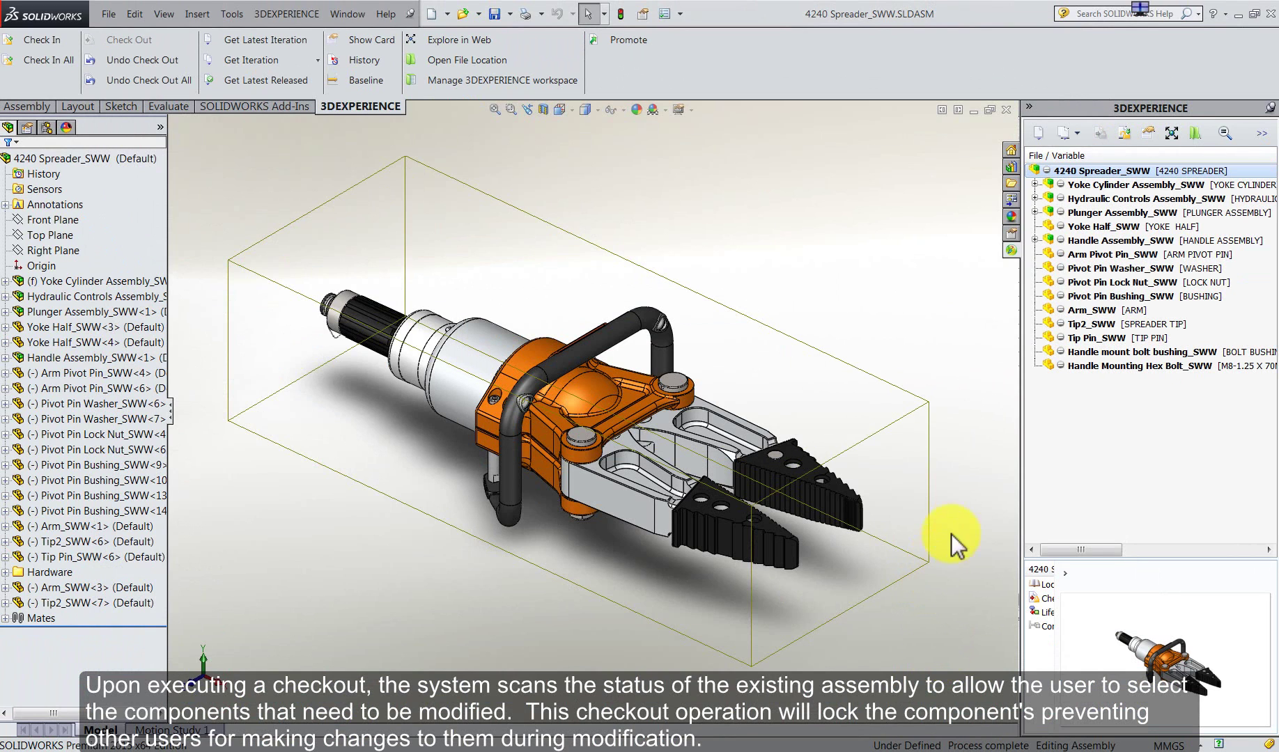
# Step: Open the Arm_SWW part from the assembly's 3DEXPERIENCE tree and edit Sketch1 of Boss-Extrude1
pyautogui.rightClick(1097, 309)
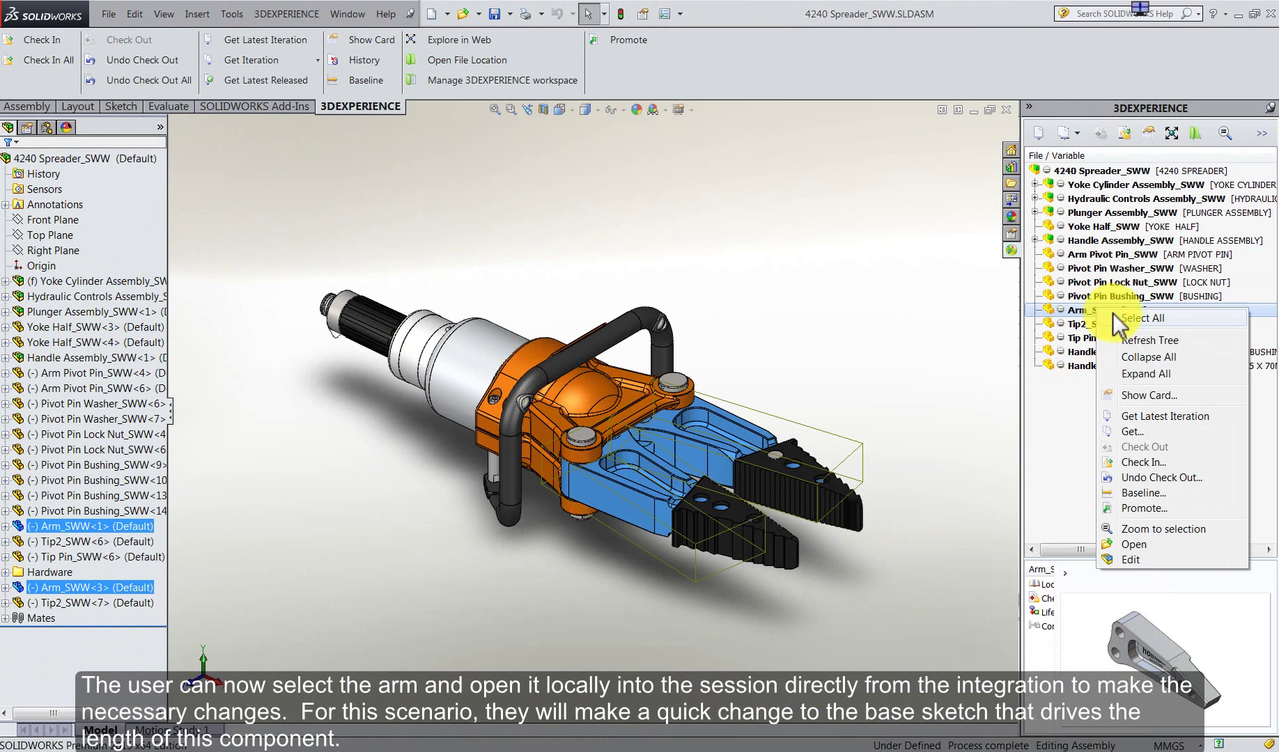
pyautogui.click(1146, 544)
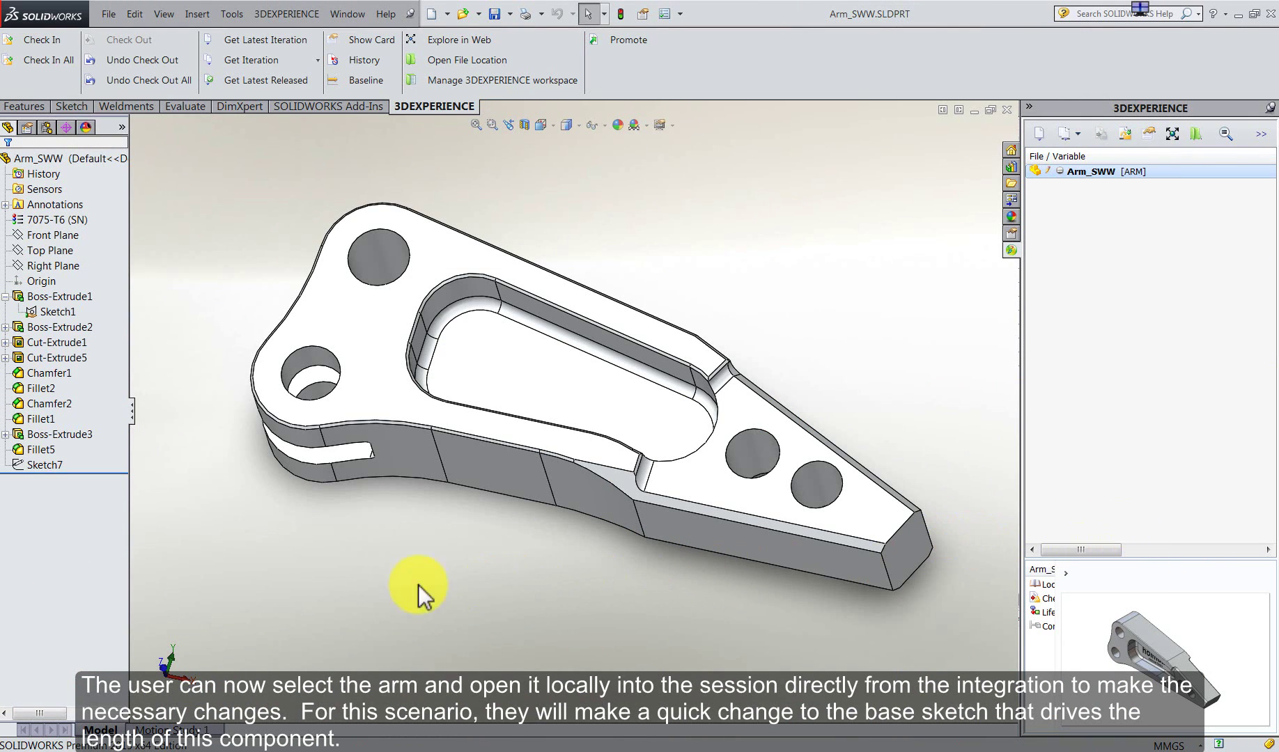
pyautogui.doubleClick(42, 297)
pyautogui.doubleClick(55, 313)
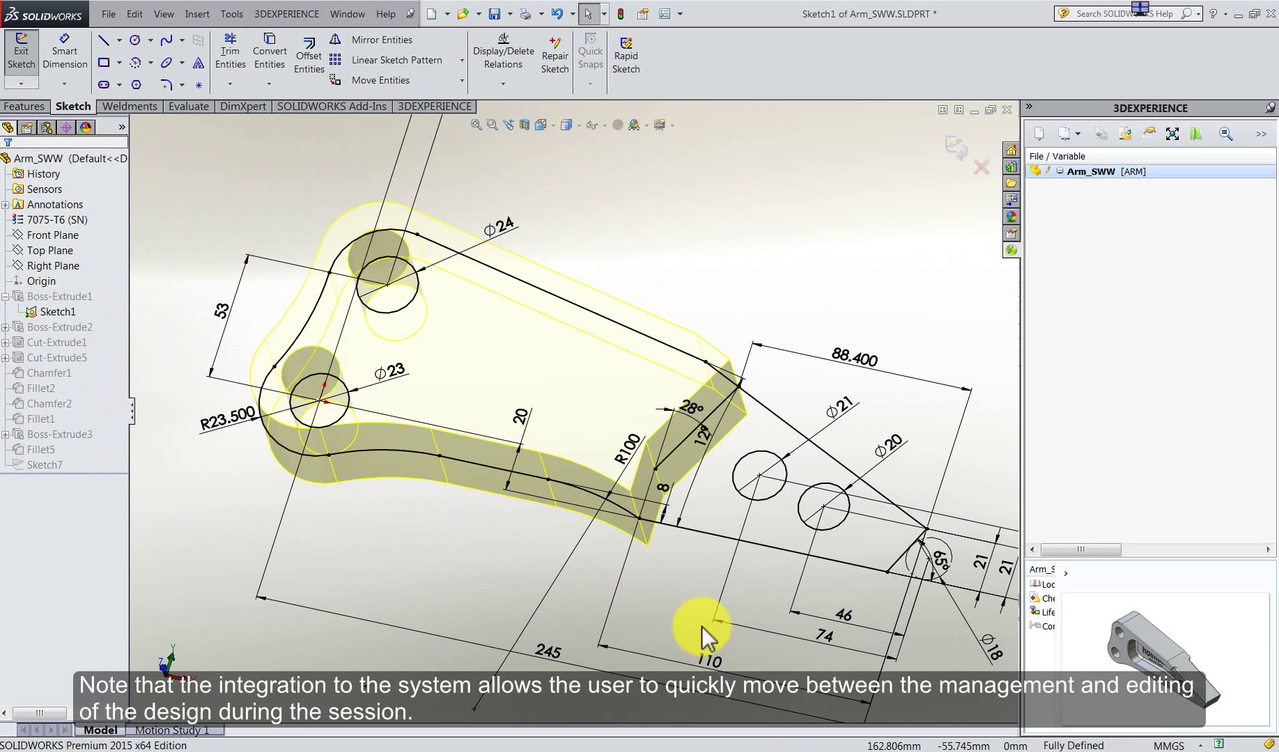
# Step: Increase the overall length dimension of the arm's base sketch by five increments and rebuild the part
pyautogui.doubleClick(548, 652)
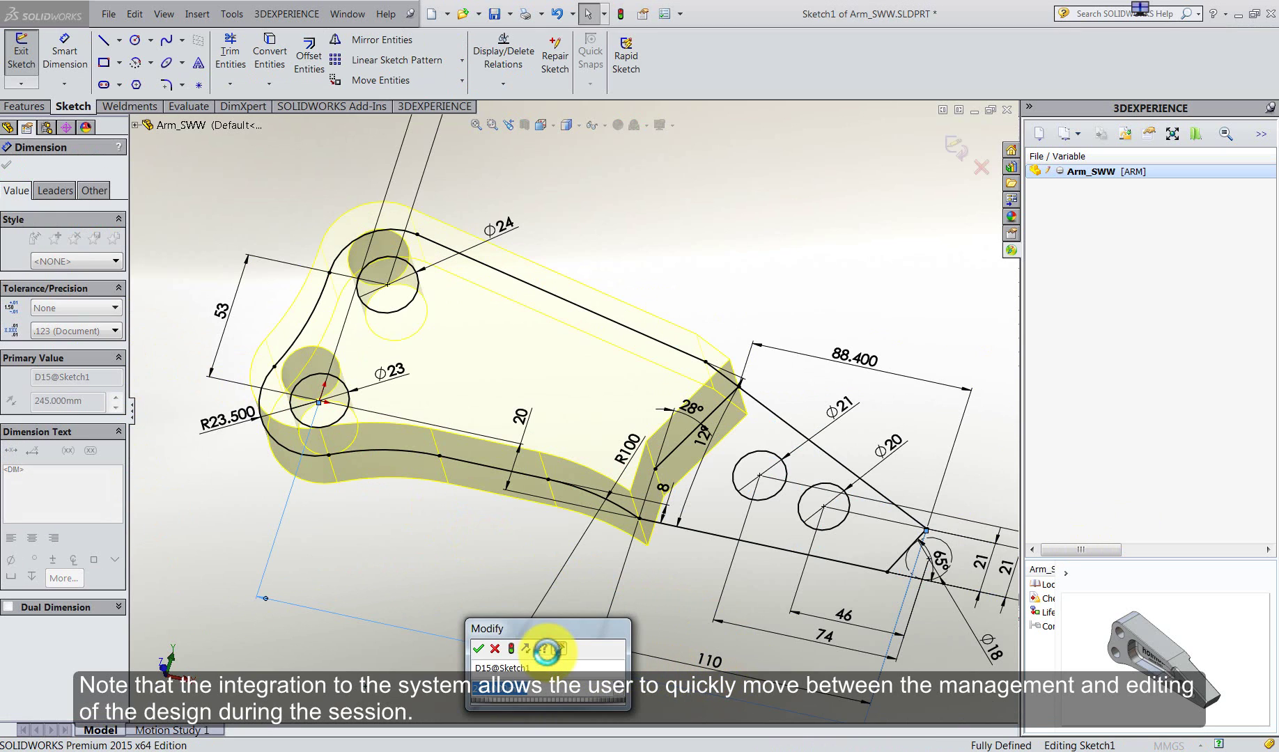
pyautogui.click(620, 686)
pyautogui.click(620, 686)
pyautogui.click(620, 686)
pyautogui.click(620, 686)
pyautogui.click(619, 686)
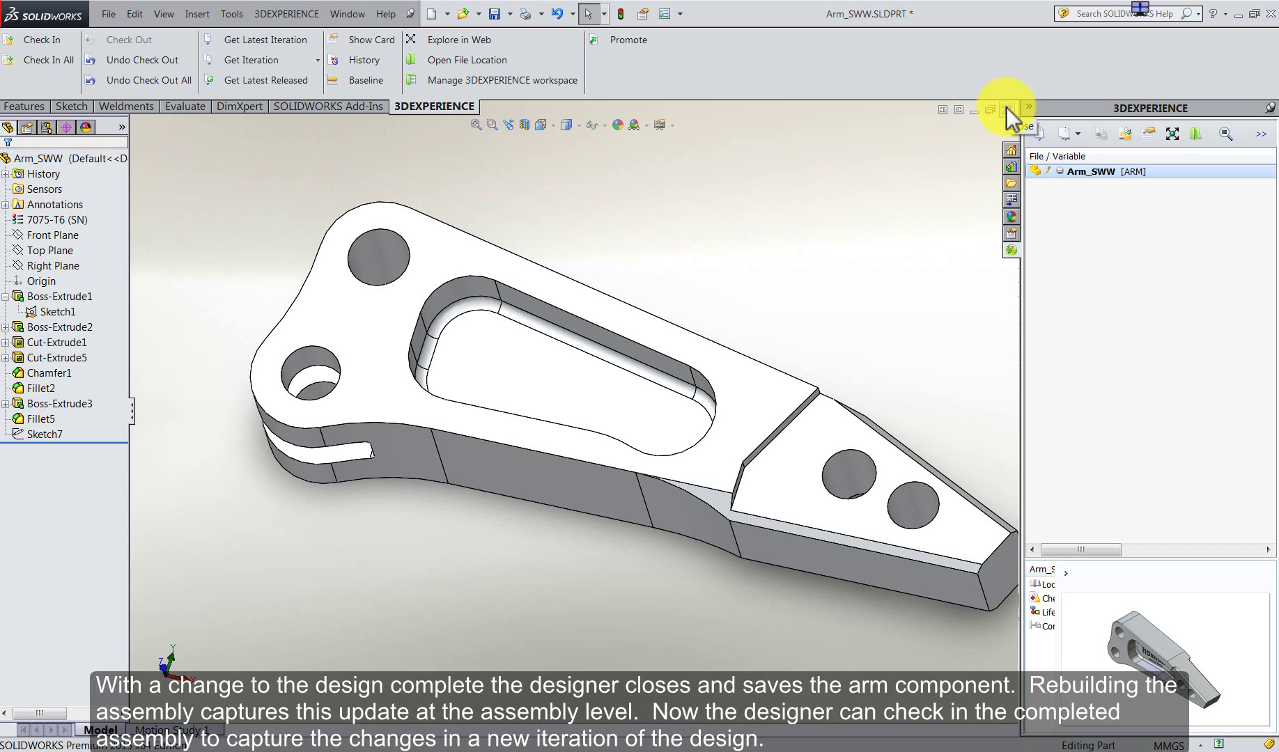
# Step: Close the arm part with its changes saved and rebuild the 4240 Spreader_SWW assembly
pyautogui.click(1005, 108)
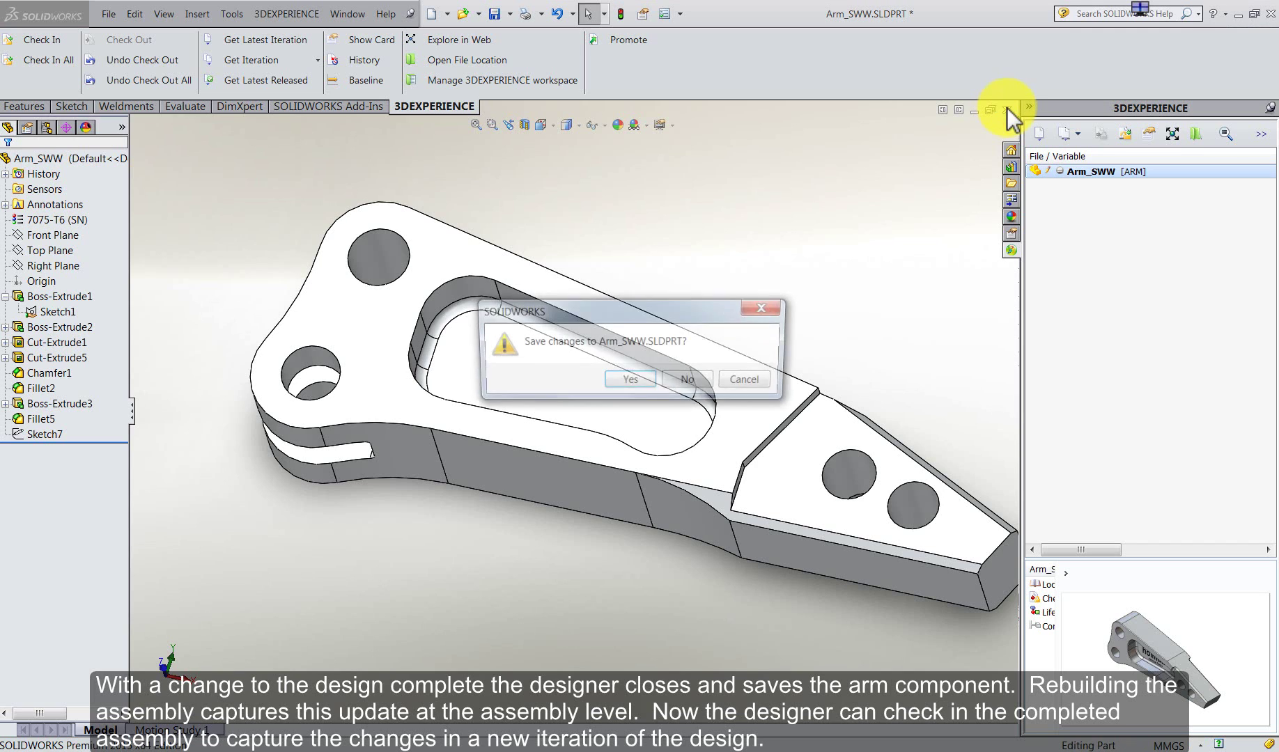
pyautogui.click(629, 381)
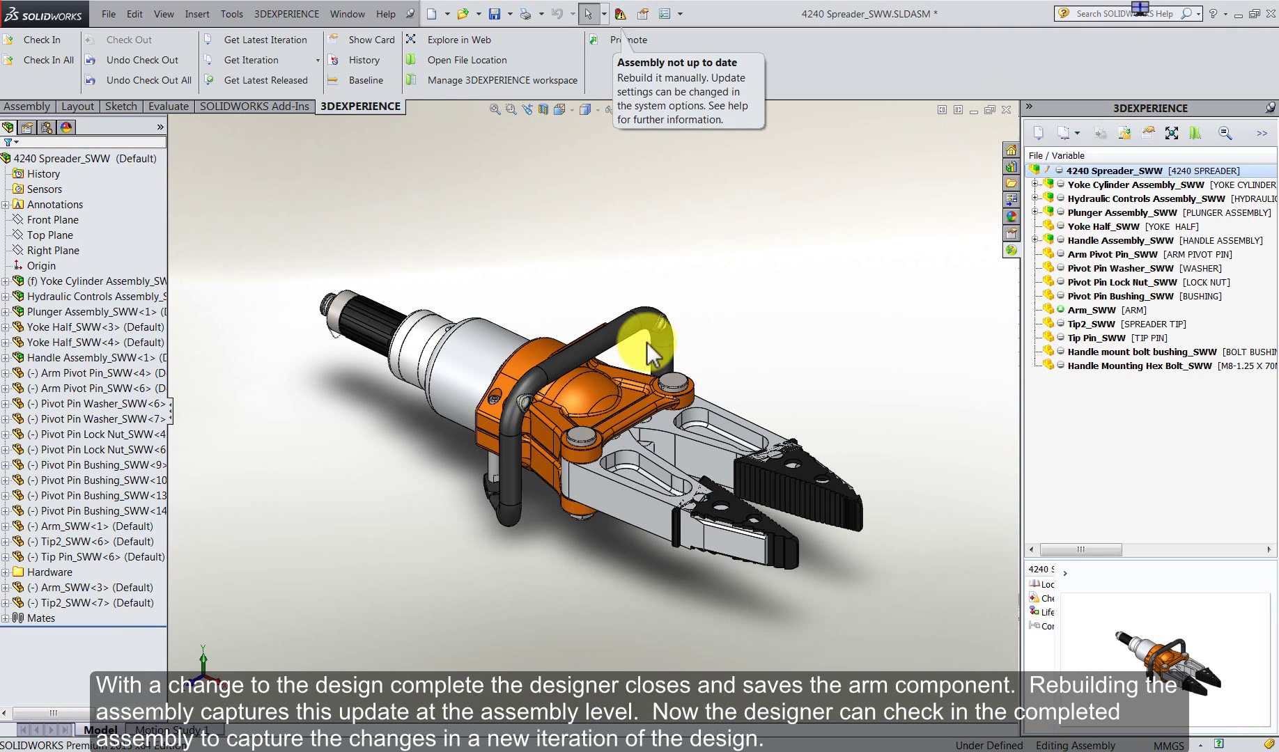
pyautogui.click(618, 14)
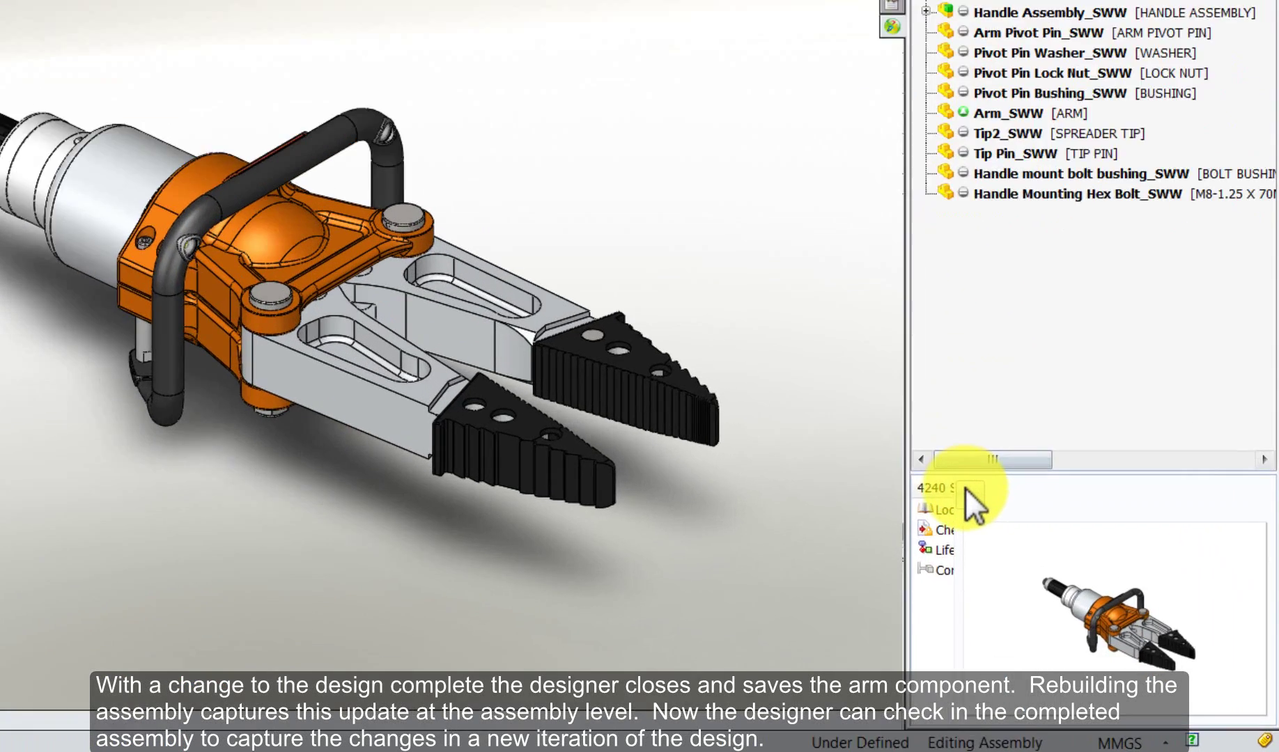
# Step: Check in the 4240 Spreader_SWW assembly and Arm_SWW part with the comment "Spanner arms lengthened per issue..."
pyautogui.moveTo(1057, 567); pyautogui.dragTo(1181, 566)
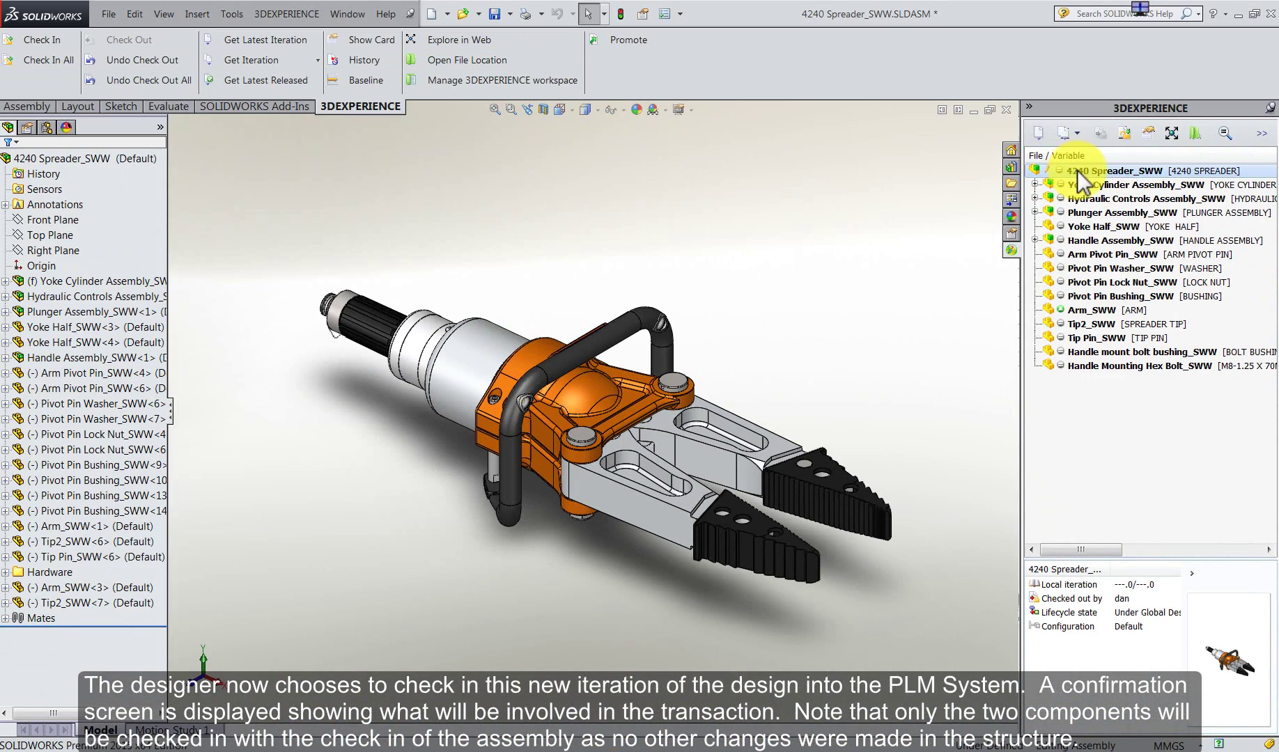
pyautogui.rightClick(1076, 170)
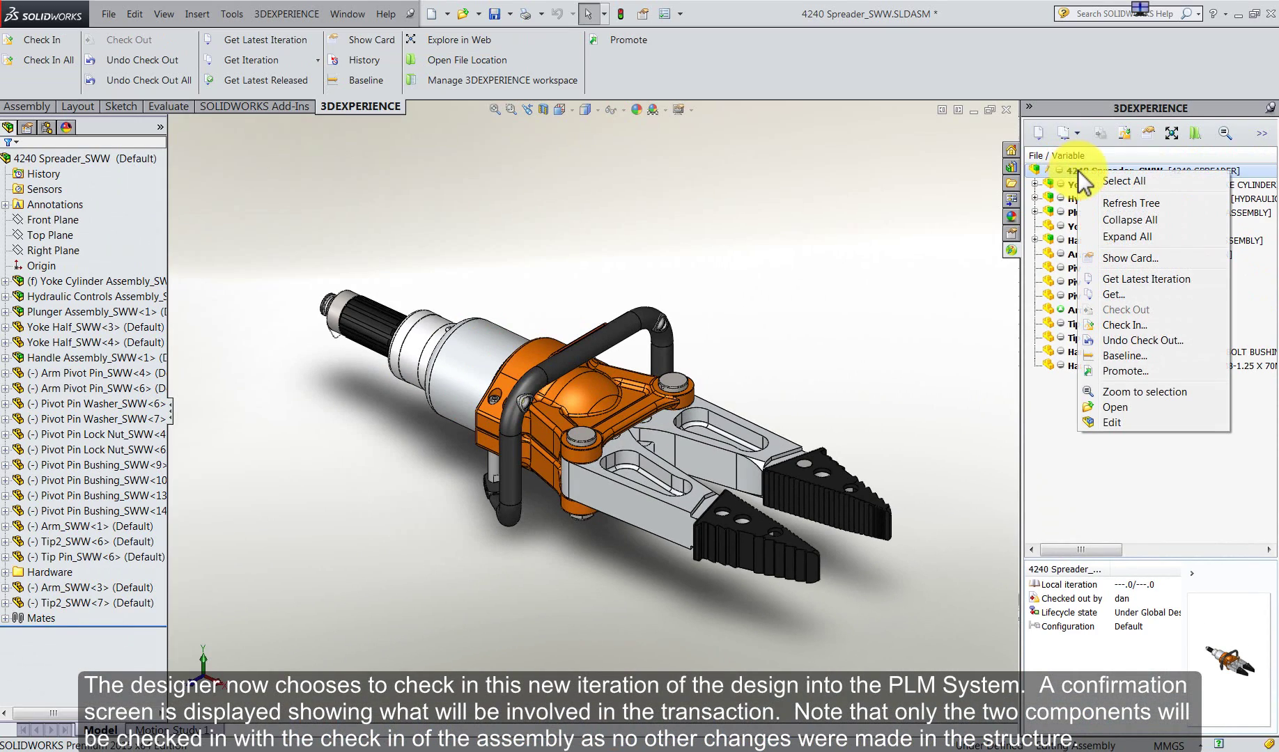
pyautogui.click(1120, 325)
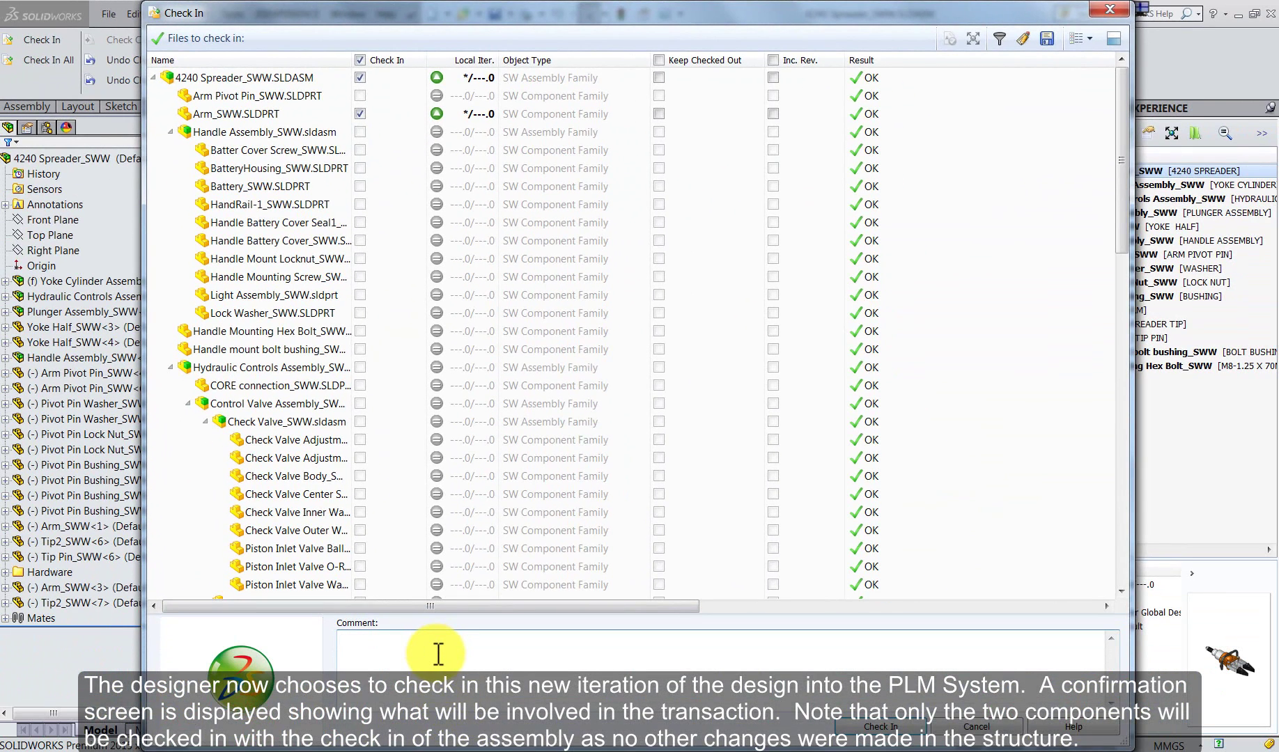
pyautogui.click(438, 654)
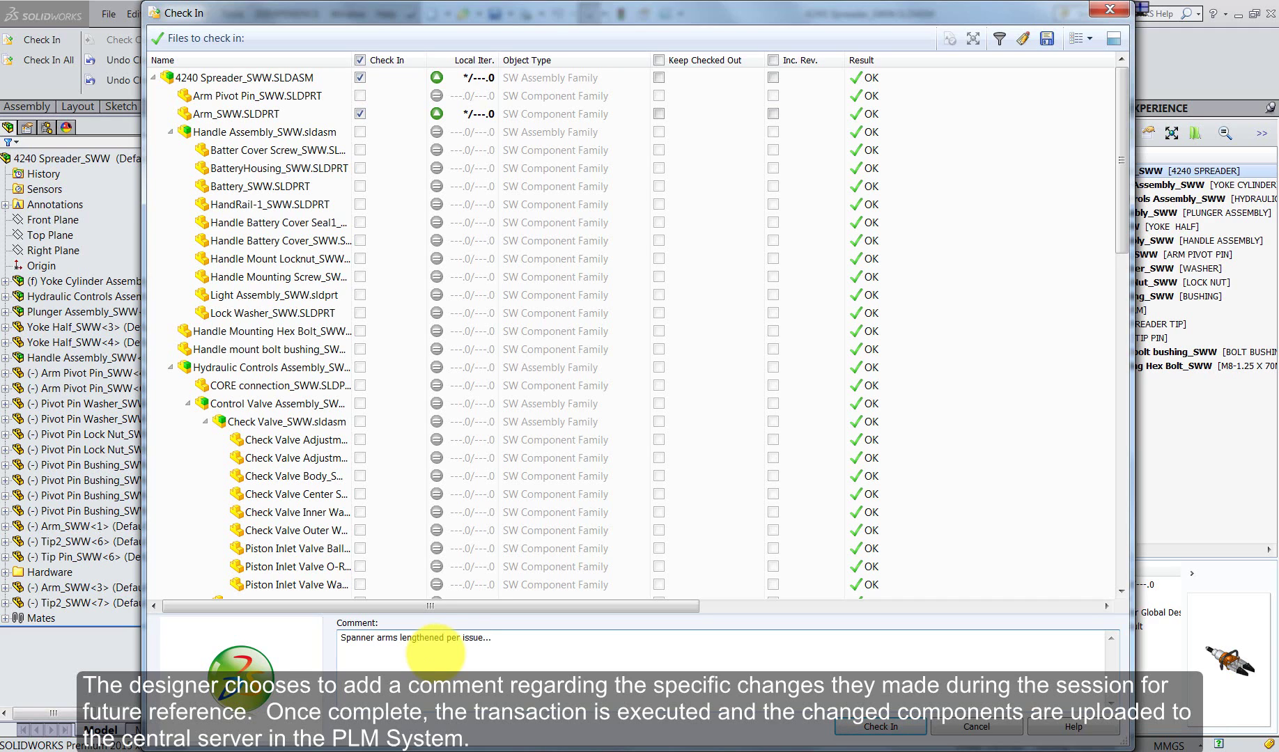
pyautogui.click(879, 727)
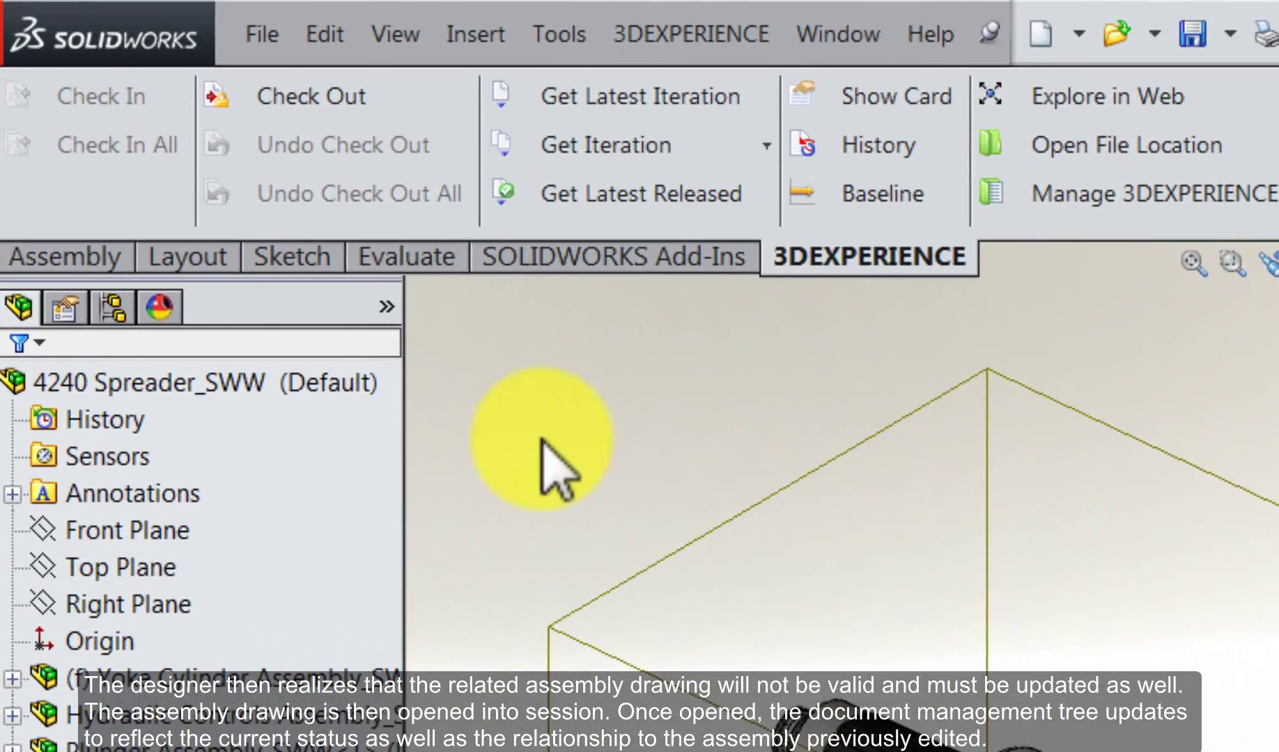
# Step: Open the drawing of the 4240 Spreader_SWW assembly and rebuild it to update its views
pyautogui.rightClick(167, 382)
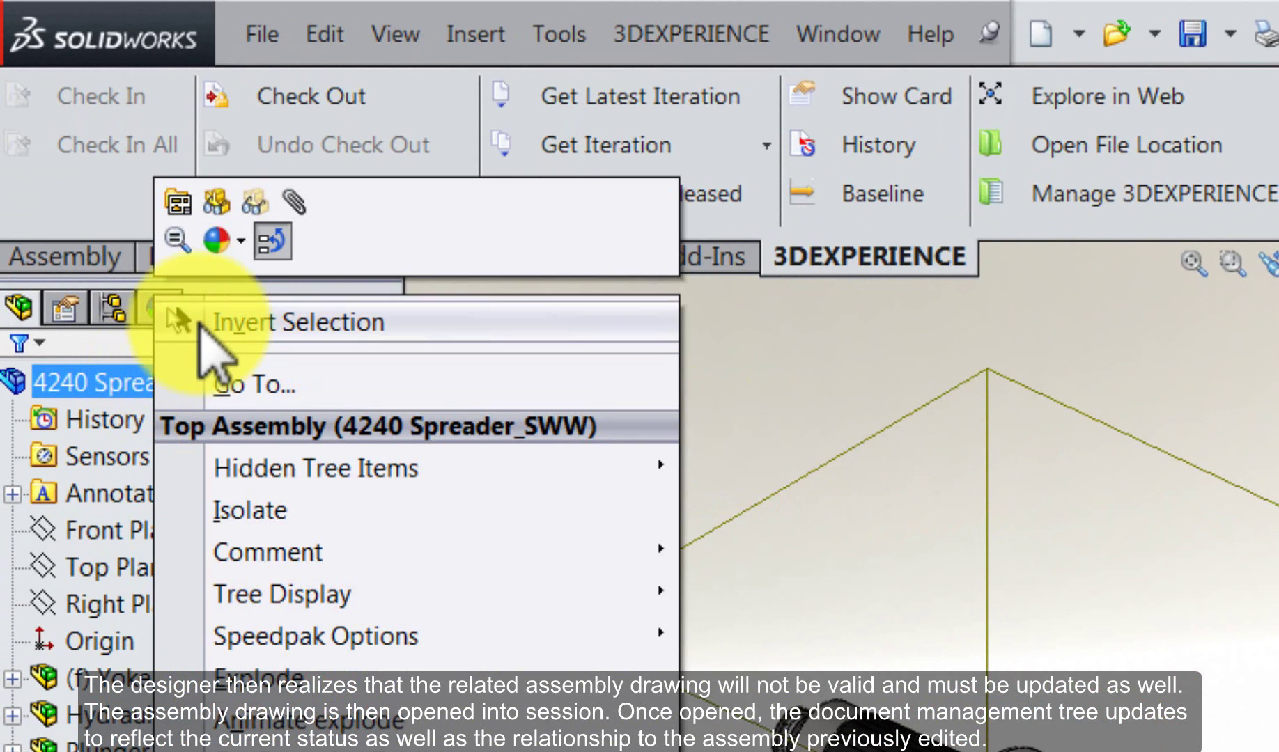
pyautogui.click(179, 202)
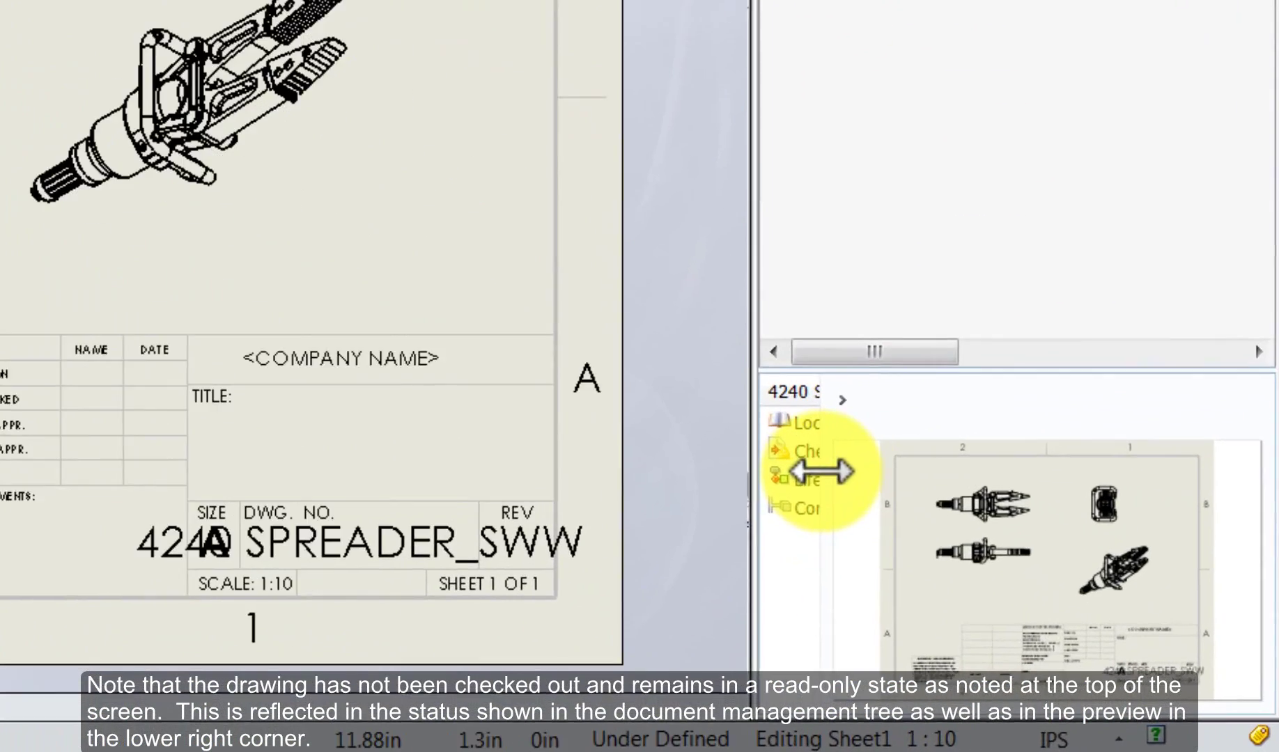
pyautogui.moveTo(1059, 619); pyautogui.dragTo(1164, 619)
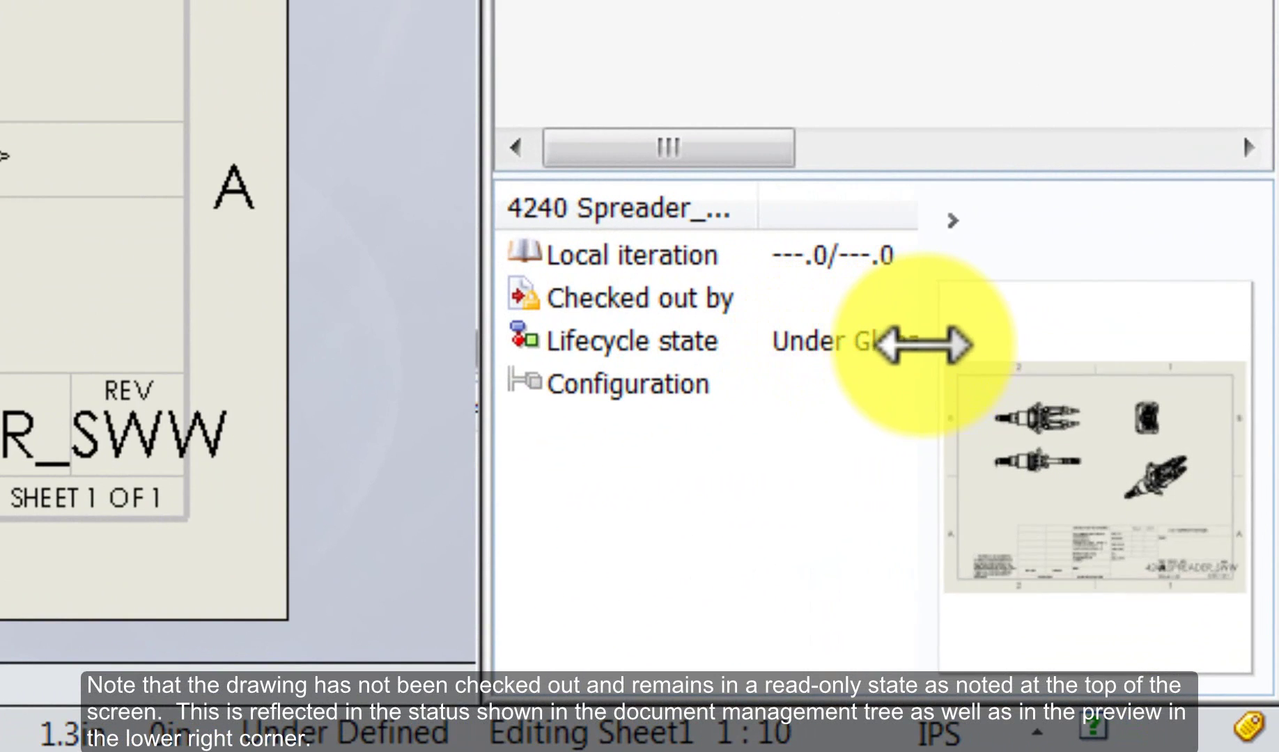
pyautogui.moveTo(924, 344); pyautogui.dragTo(979, 339)
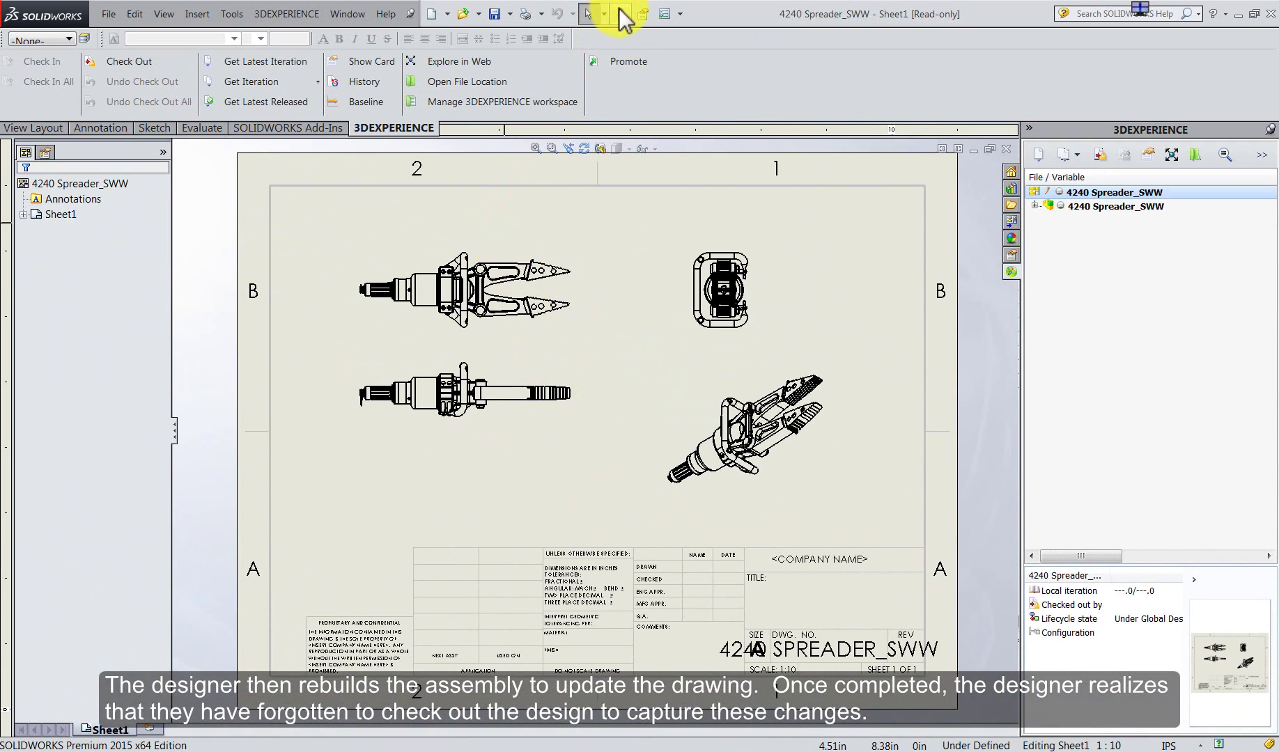
pyautogui.click(622, 15)
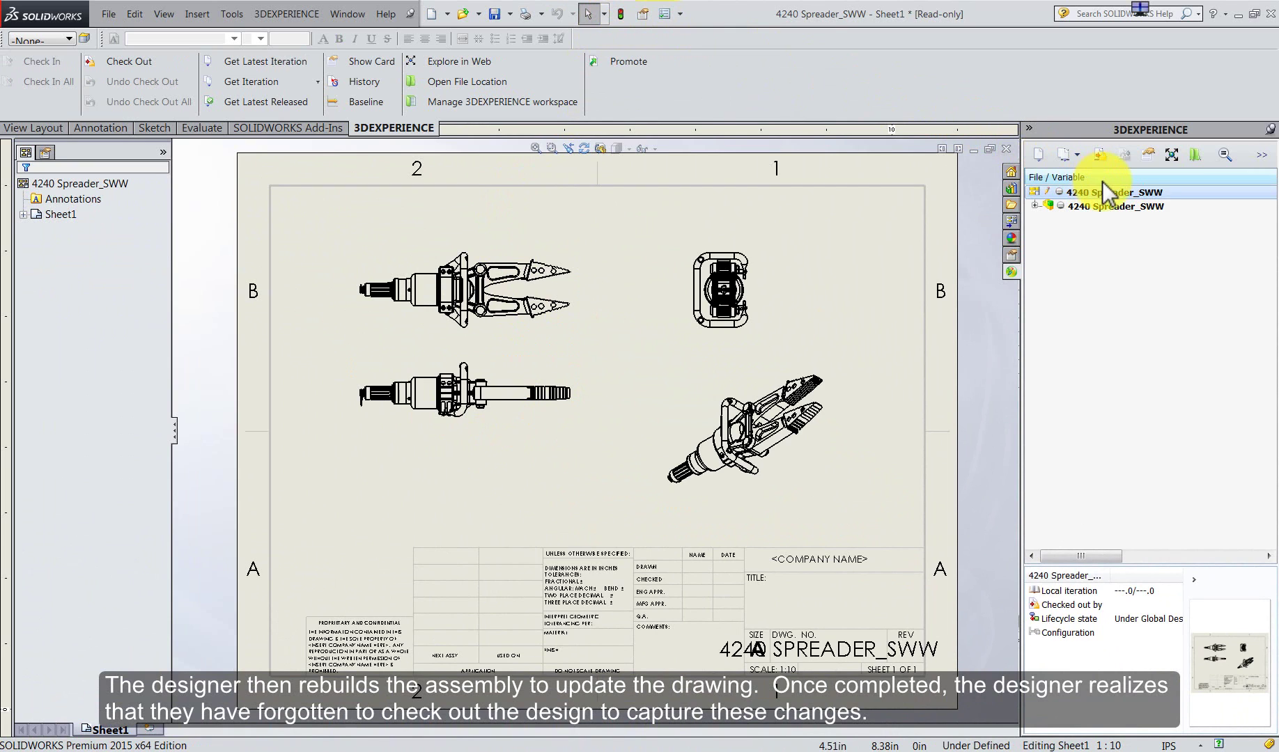
# Step: Check out only the 4240 Spreader_SWW drawing for editing and rebuild it
pyautogui.rightClick(1112, 204)
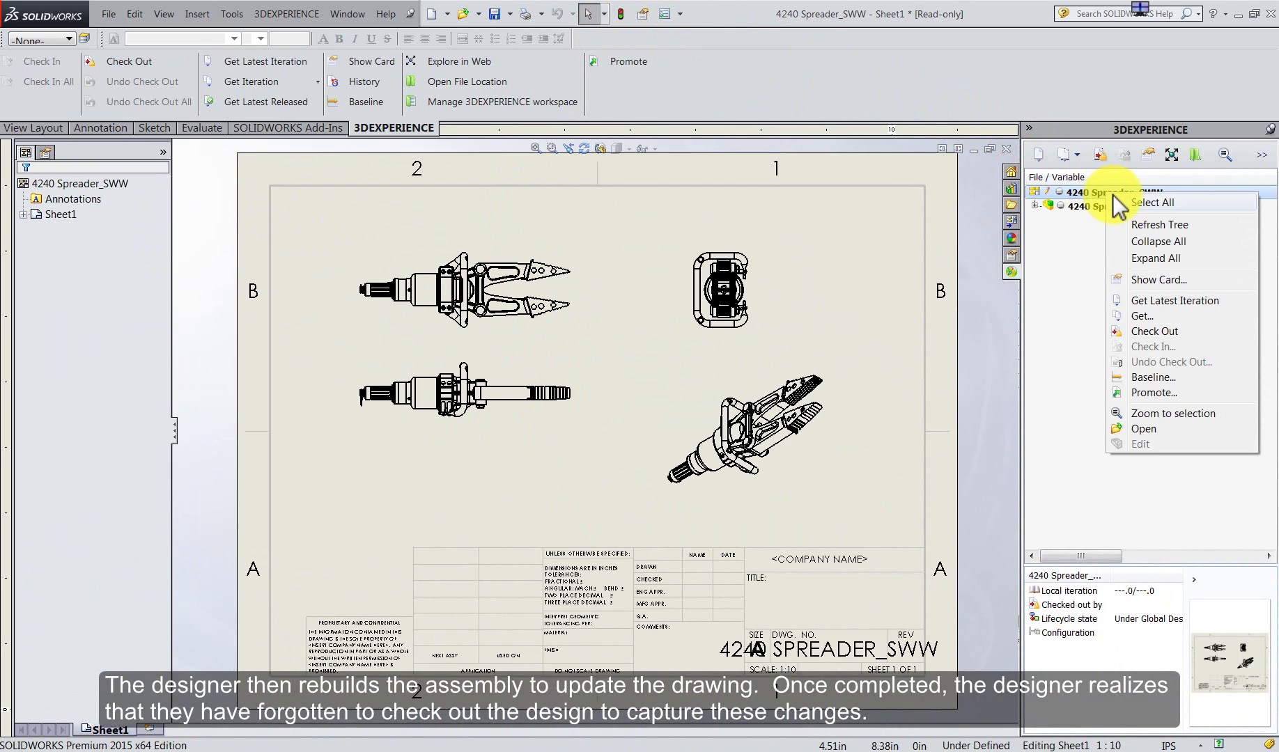
pyautogui.click(1157, 336)
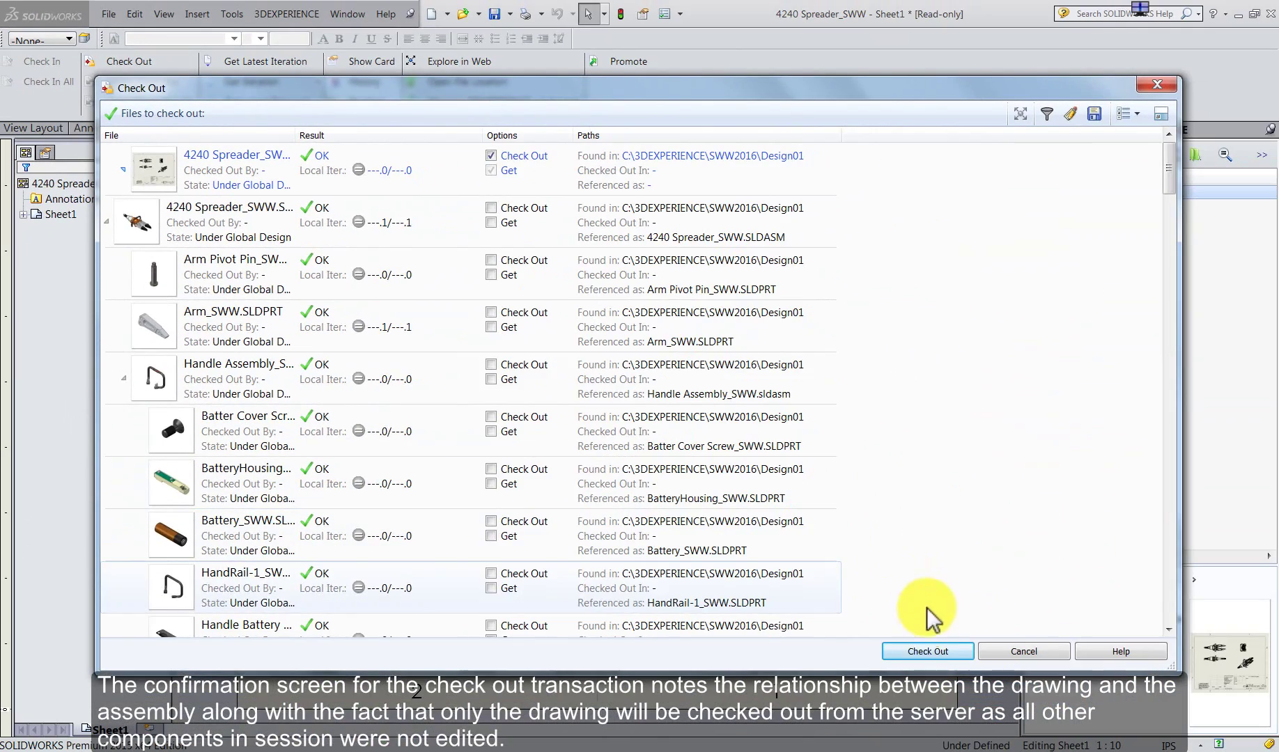
pyautogui.click(933, 651)
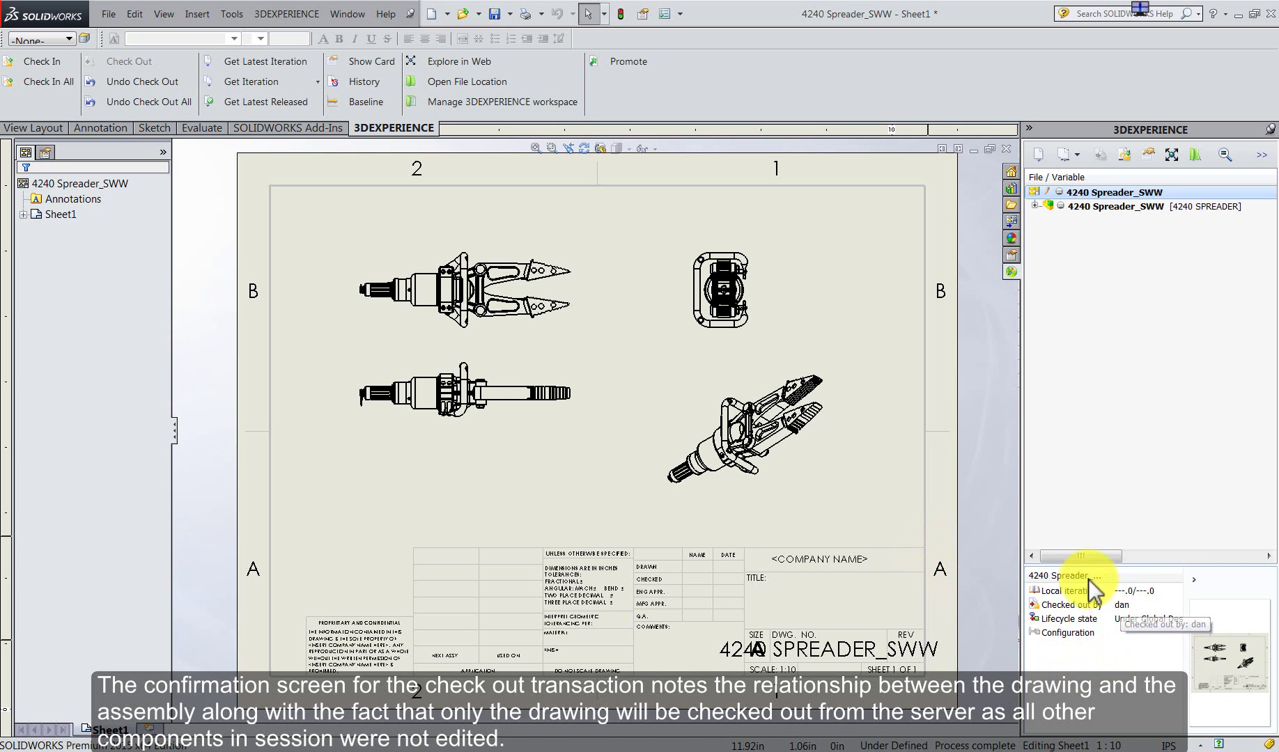
pyautogui.click(621, 14)
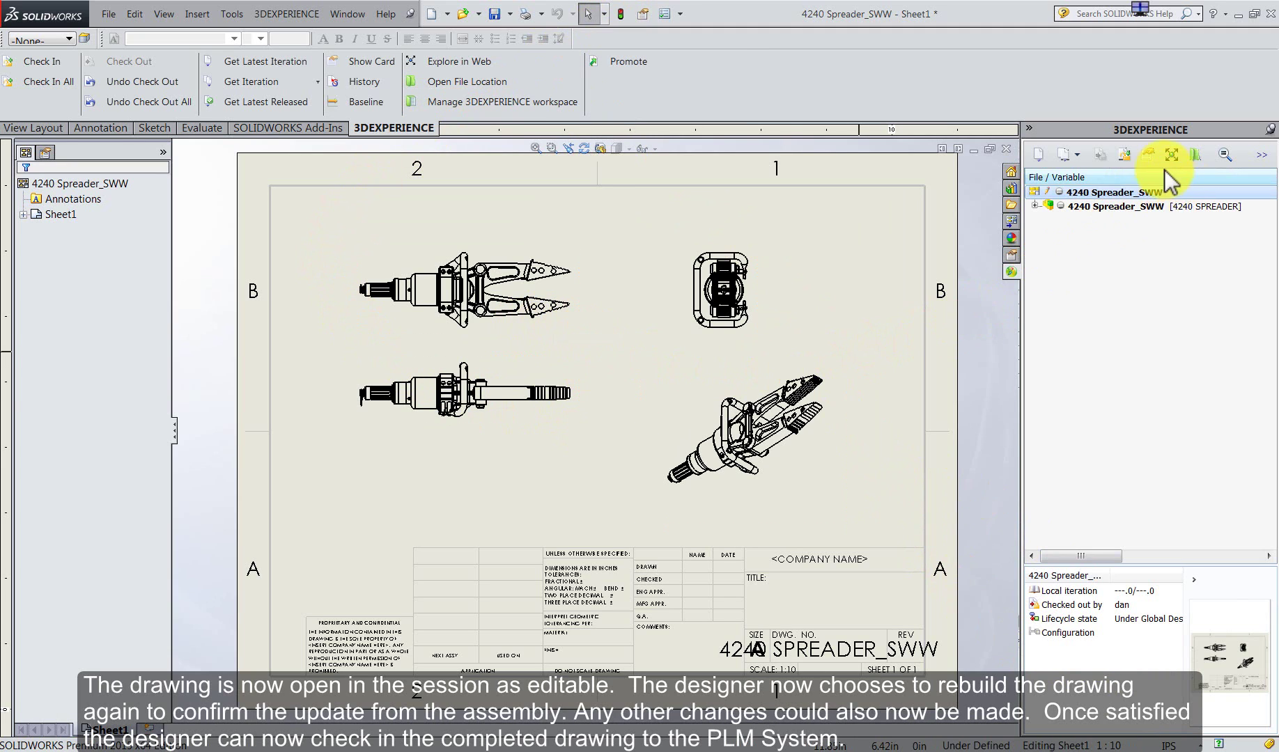
# Step: Check in the 4240 Spreader_SWW drawing and promote it together with its related assembly and components
pyautogui.click(1124, 157)
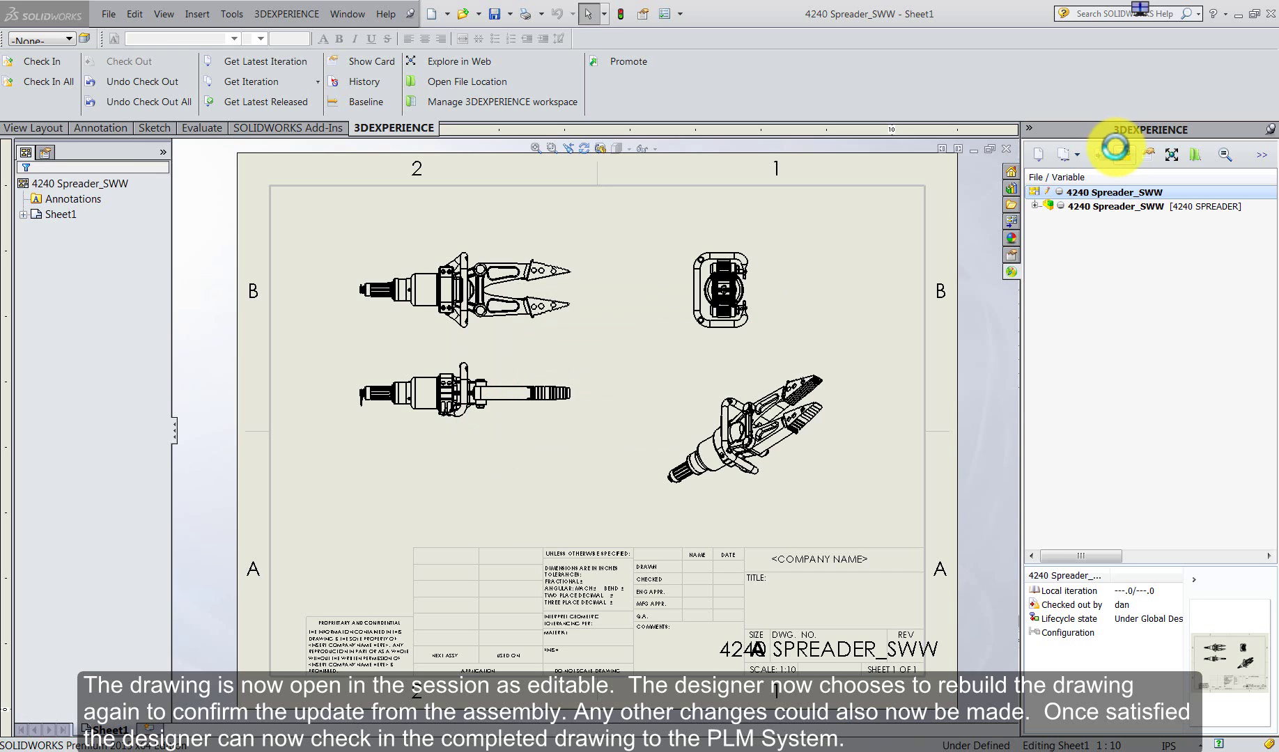
pyautogui.click(1114, 148)
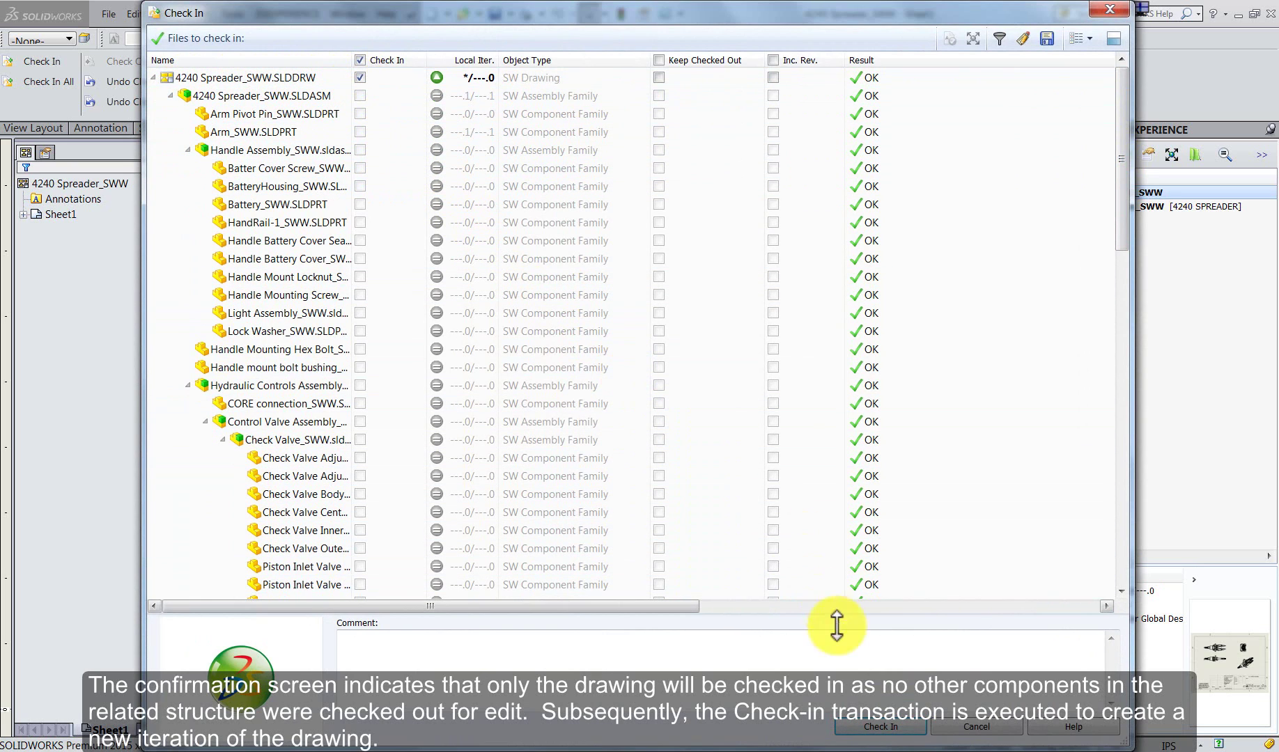
pyautogui.click(900, 736)
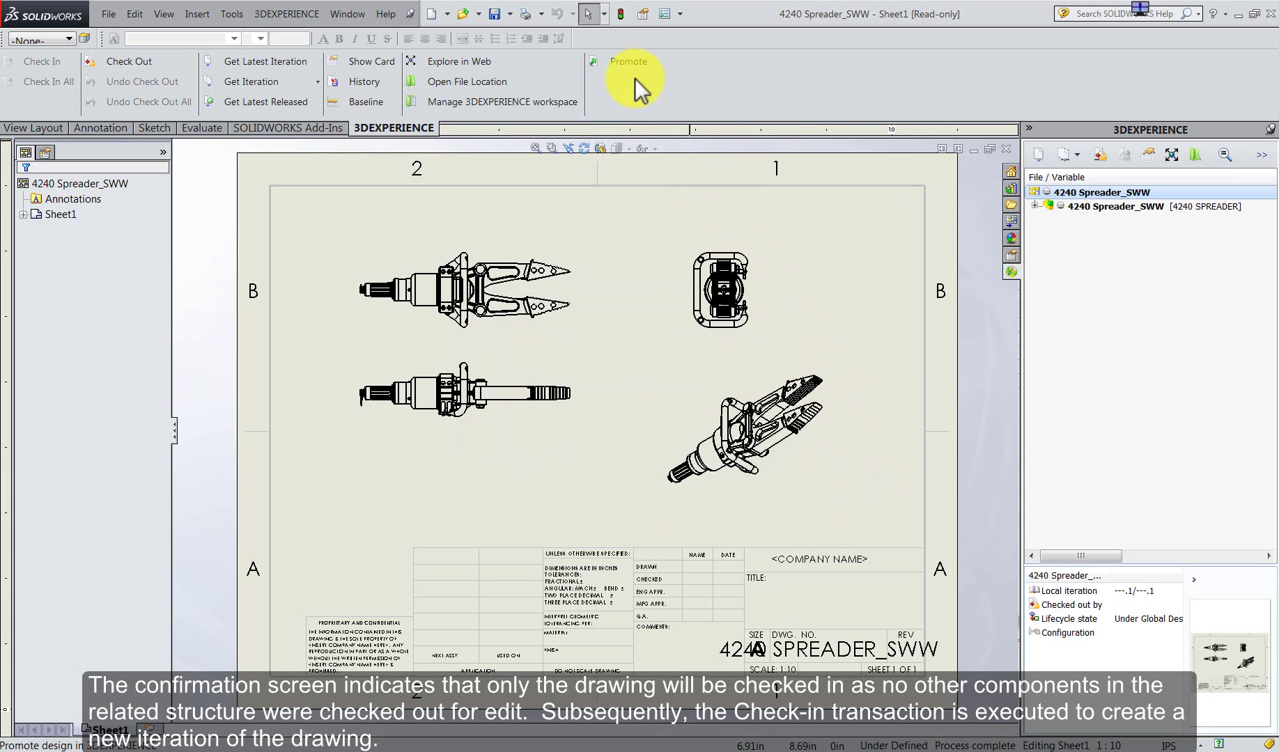
pyautogui.click(619, 62)
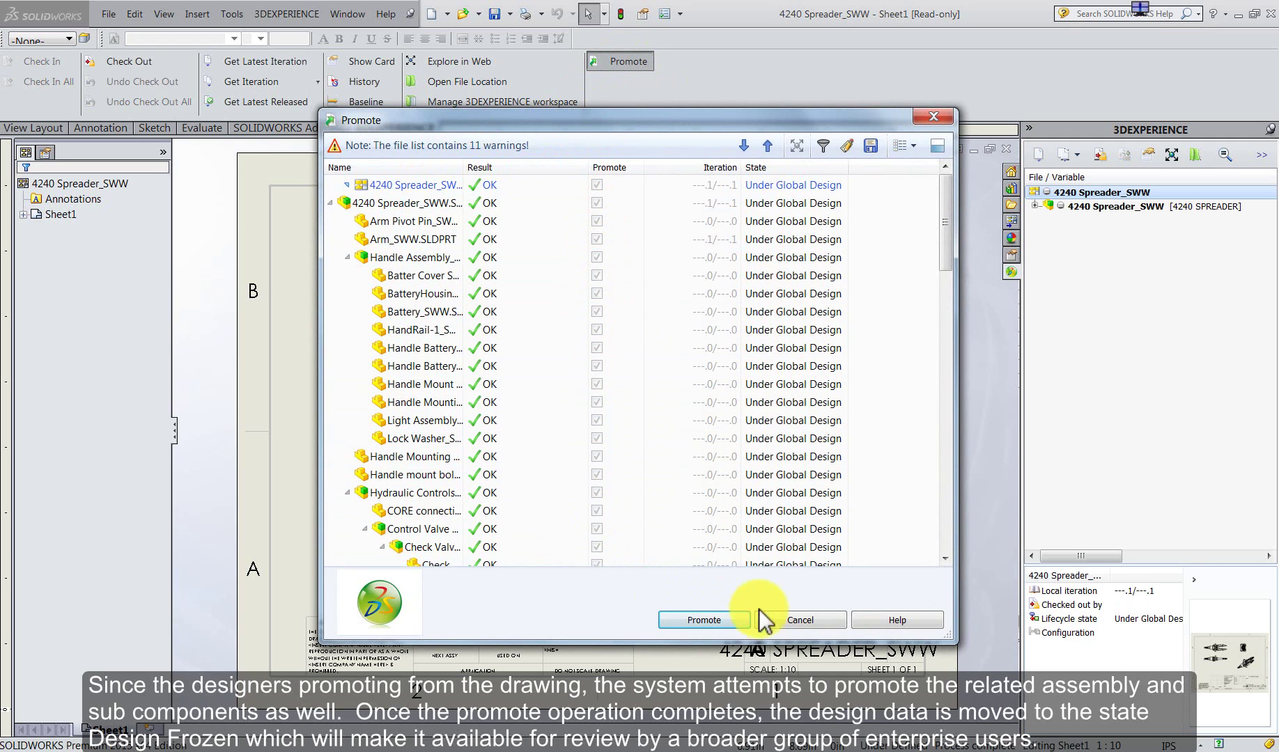
pyautogui.click(695, 614)
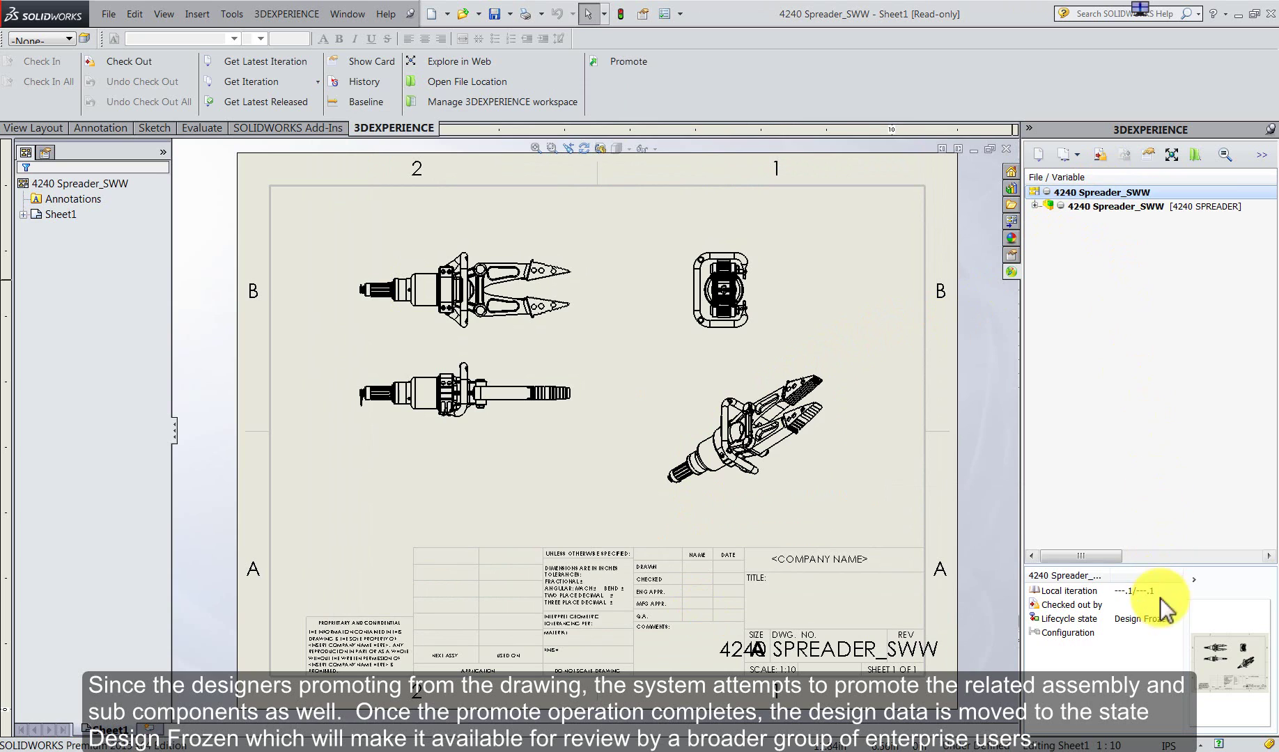
# Step: Open the 4240 Spreader_SWW assembly in the ENOVIA web client and view its component structure with full-size display and a wider Title column
pyautogui.click(1108, 206)
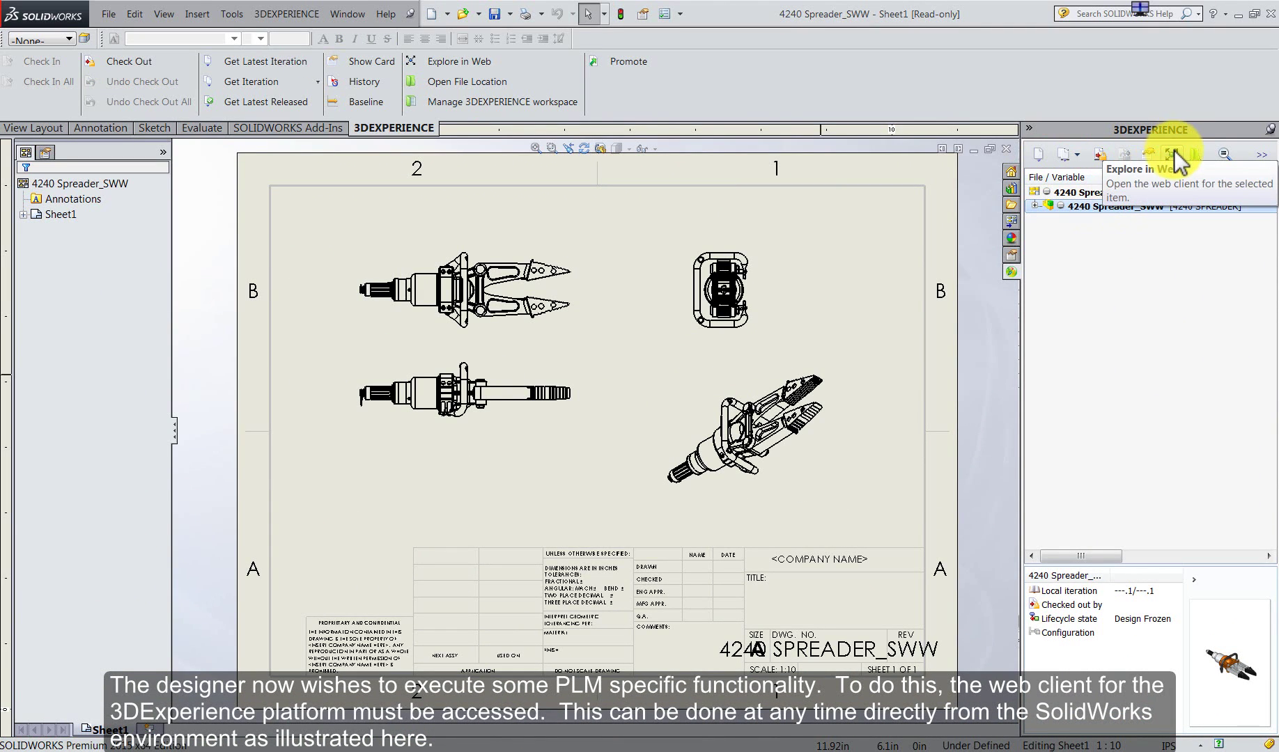
pyautogui.click(1173, 153)
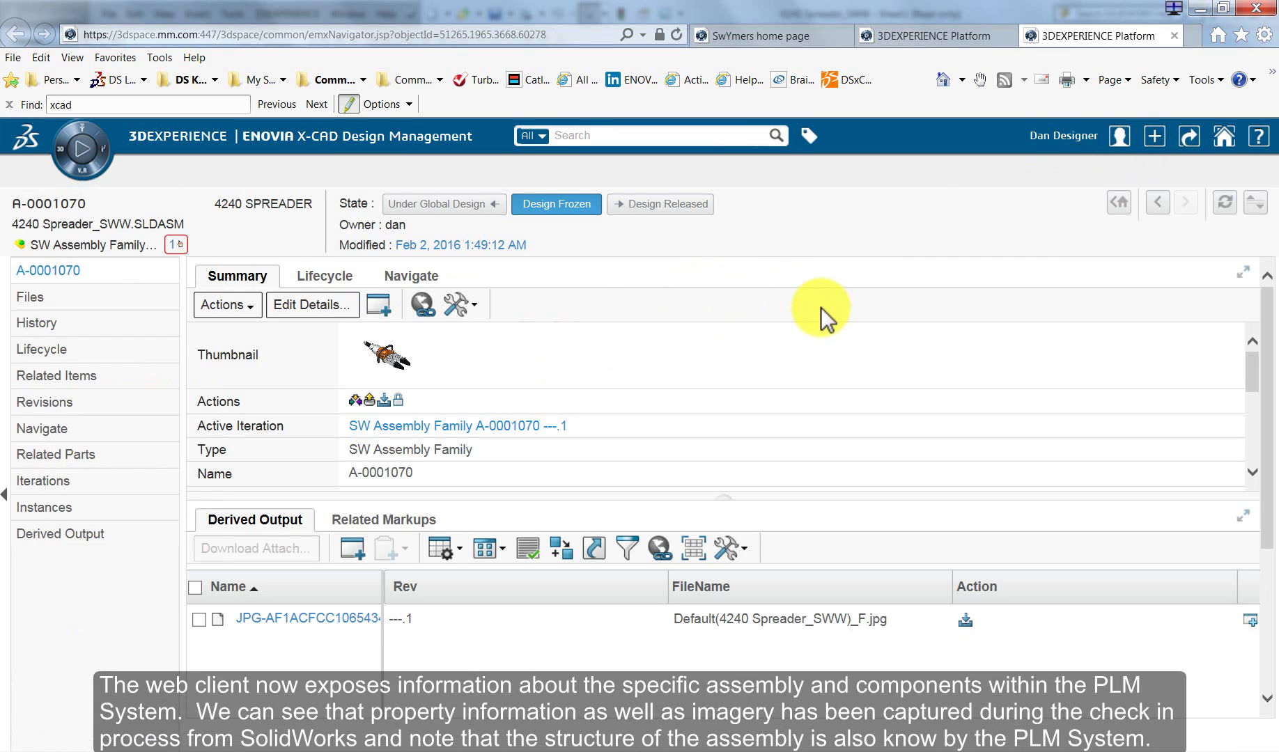
pyautogui.click(418, 281)
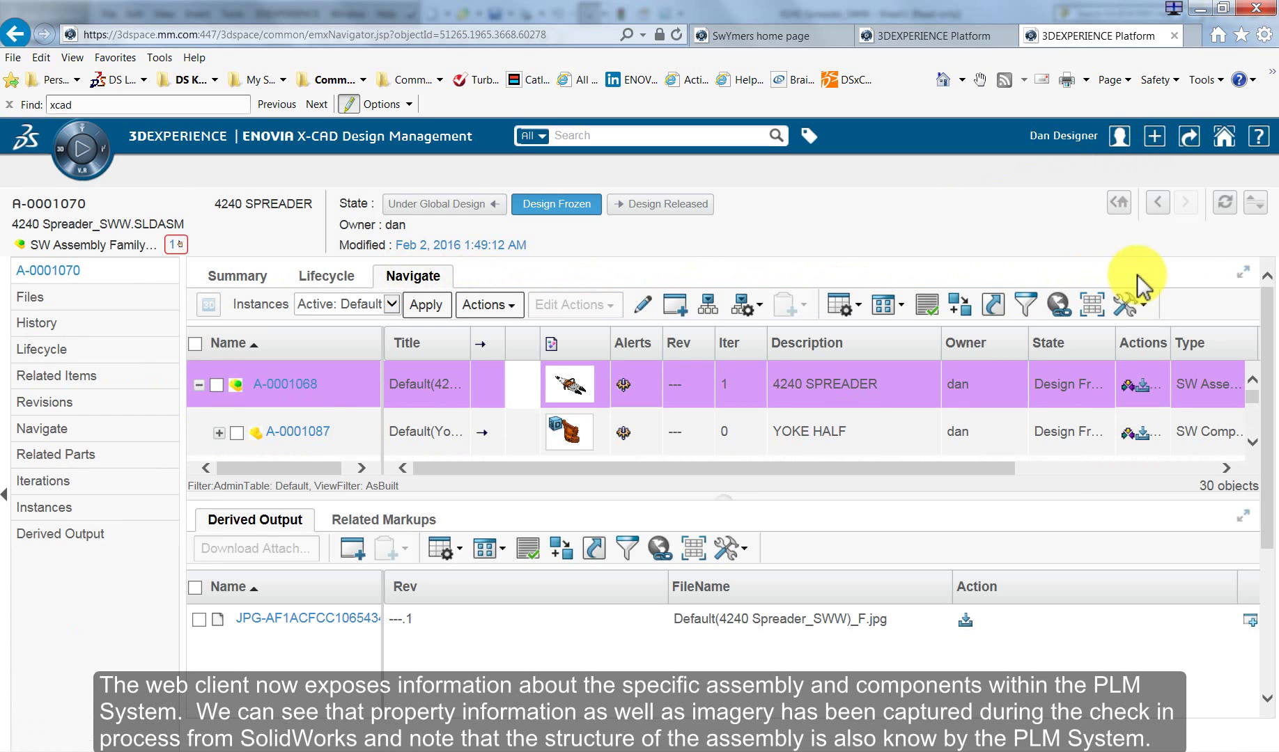
pyautogui.click(1240, 270)
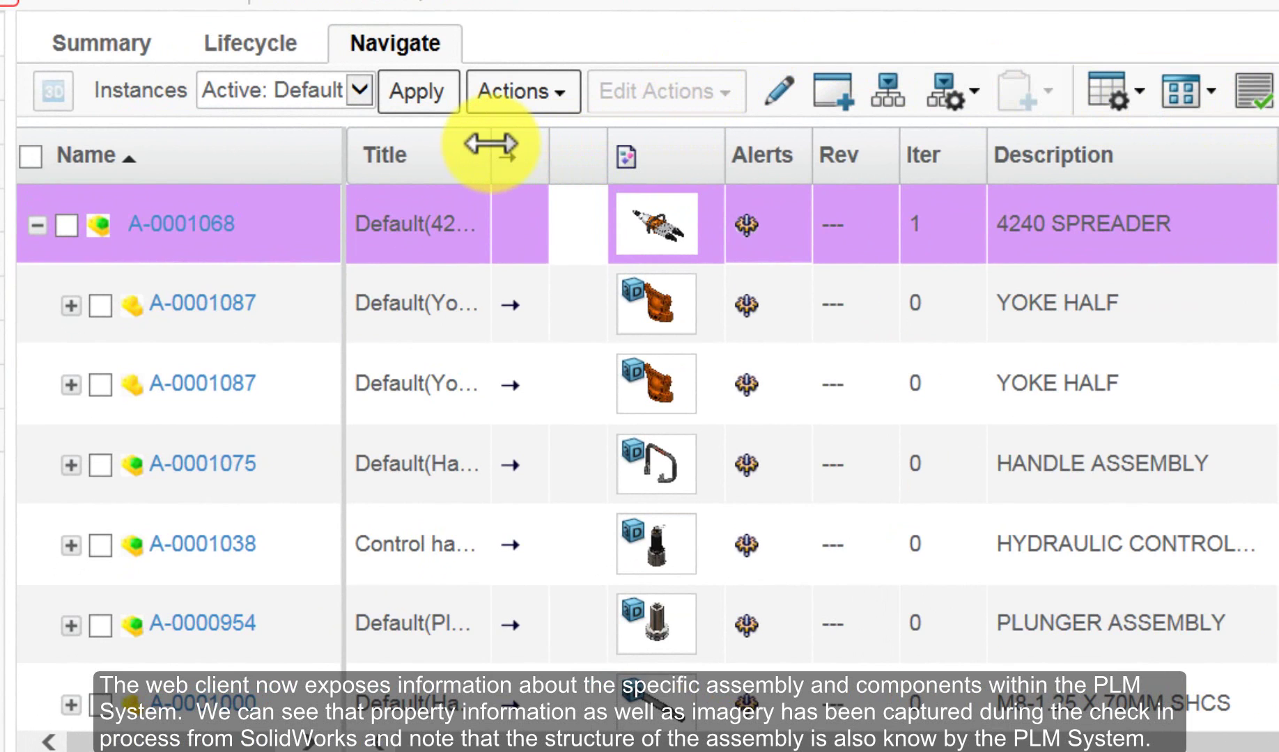
pyautogui.moveTo(491, 148); pyautogui.dragTo(626, 128)
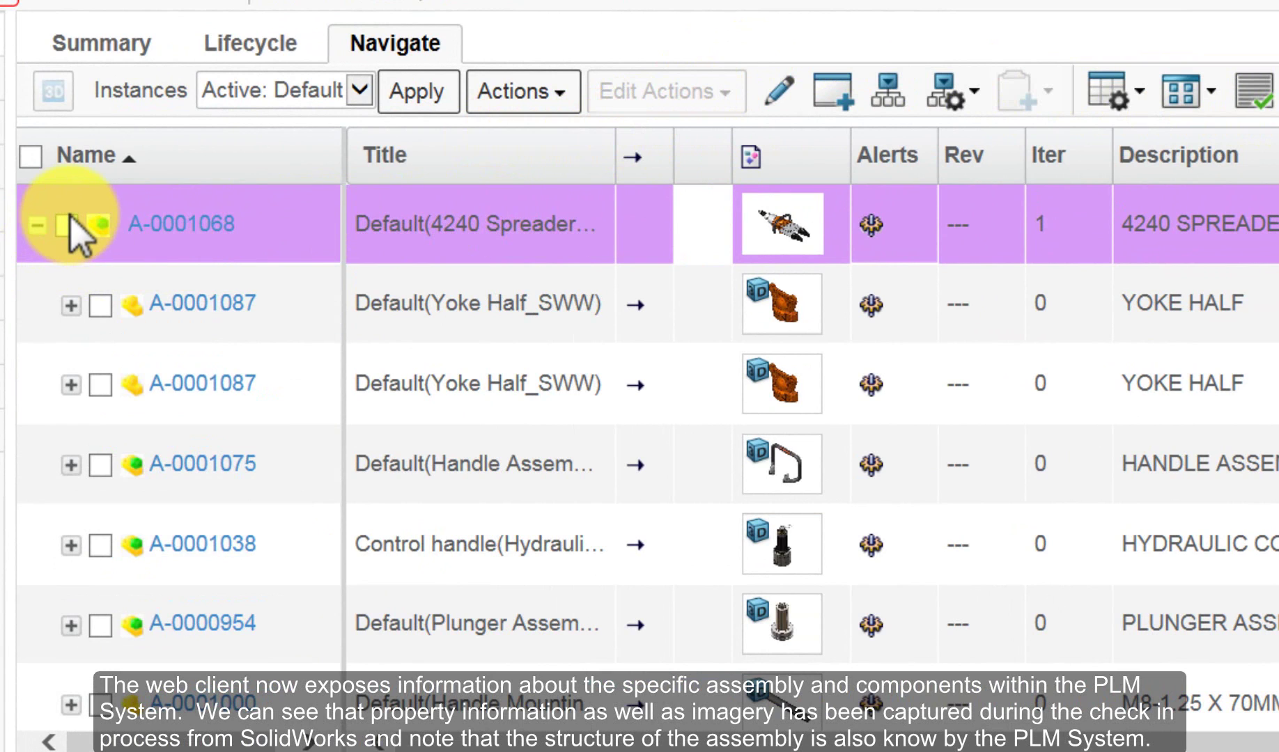
# Step: Return to the assembly's summary and list its instances with the full titles readable
pyautogui.click(101, 45)
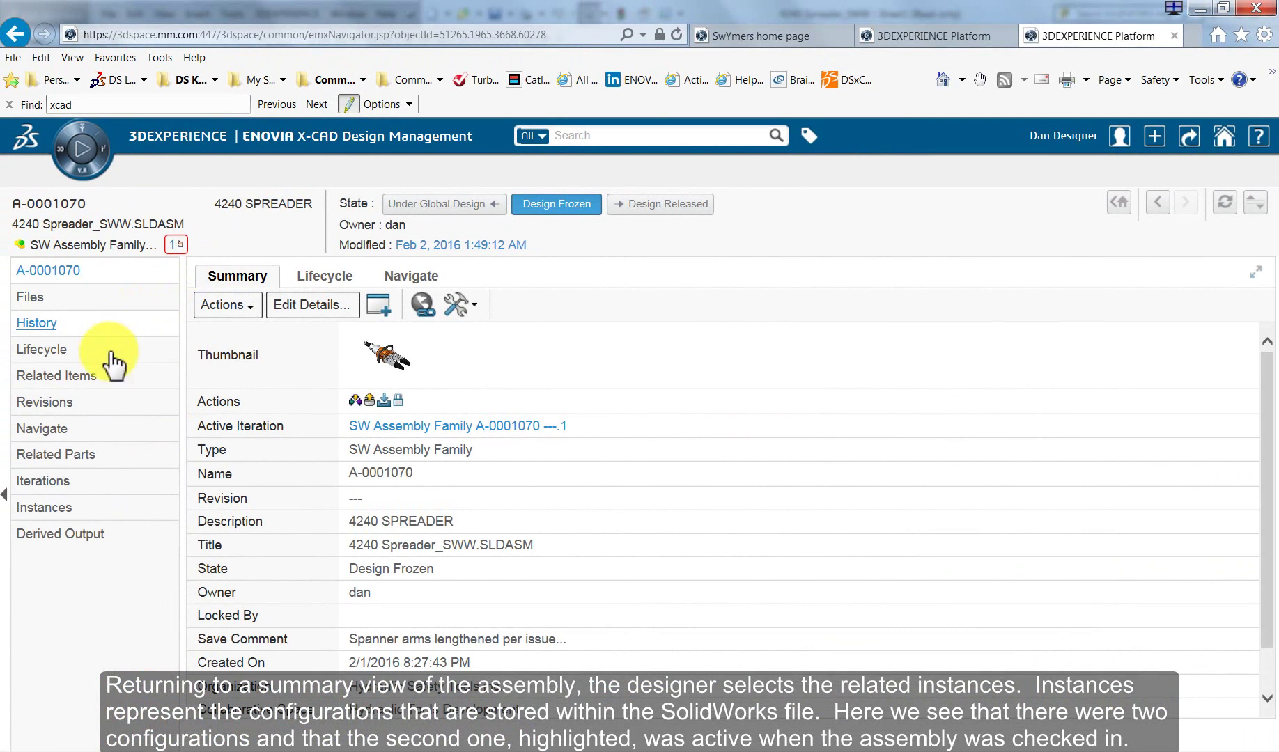
pyautogui.click(45, 508)
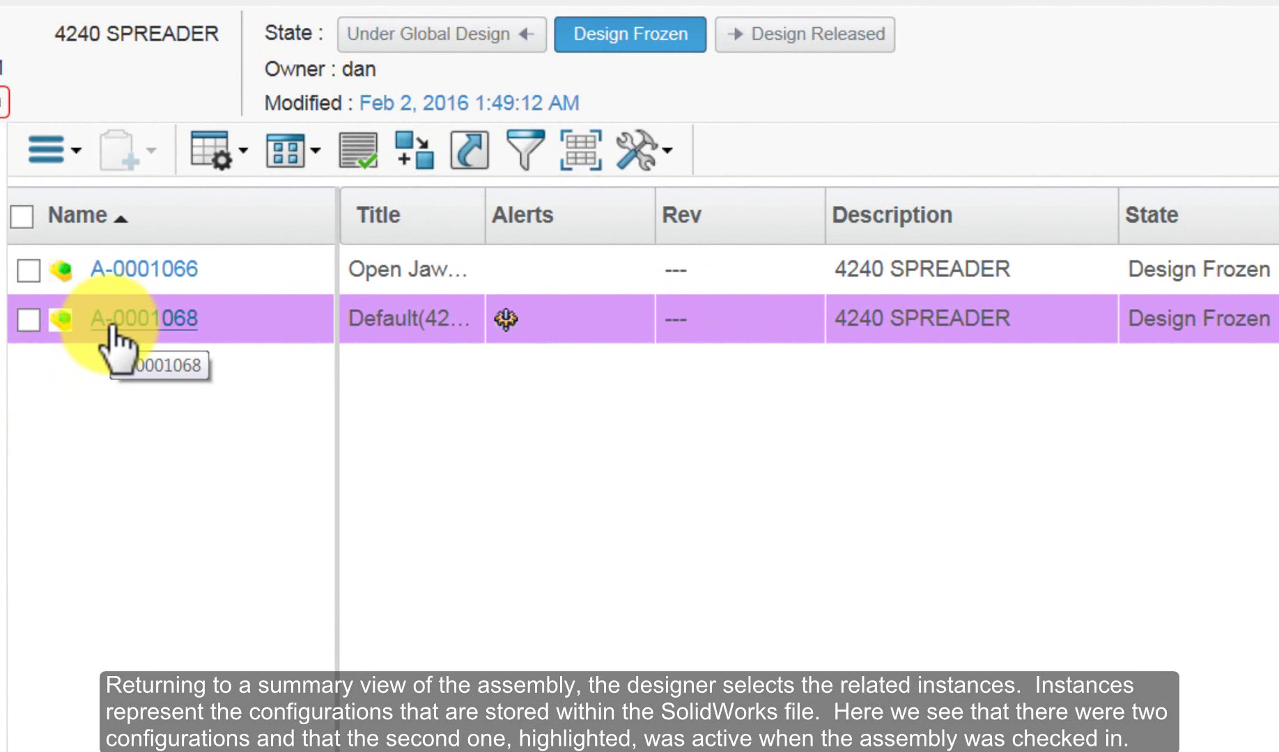
pyautogui.click(486, 213)
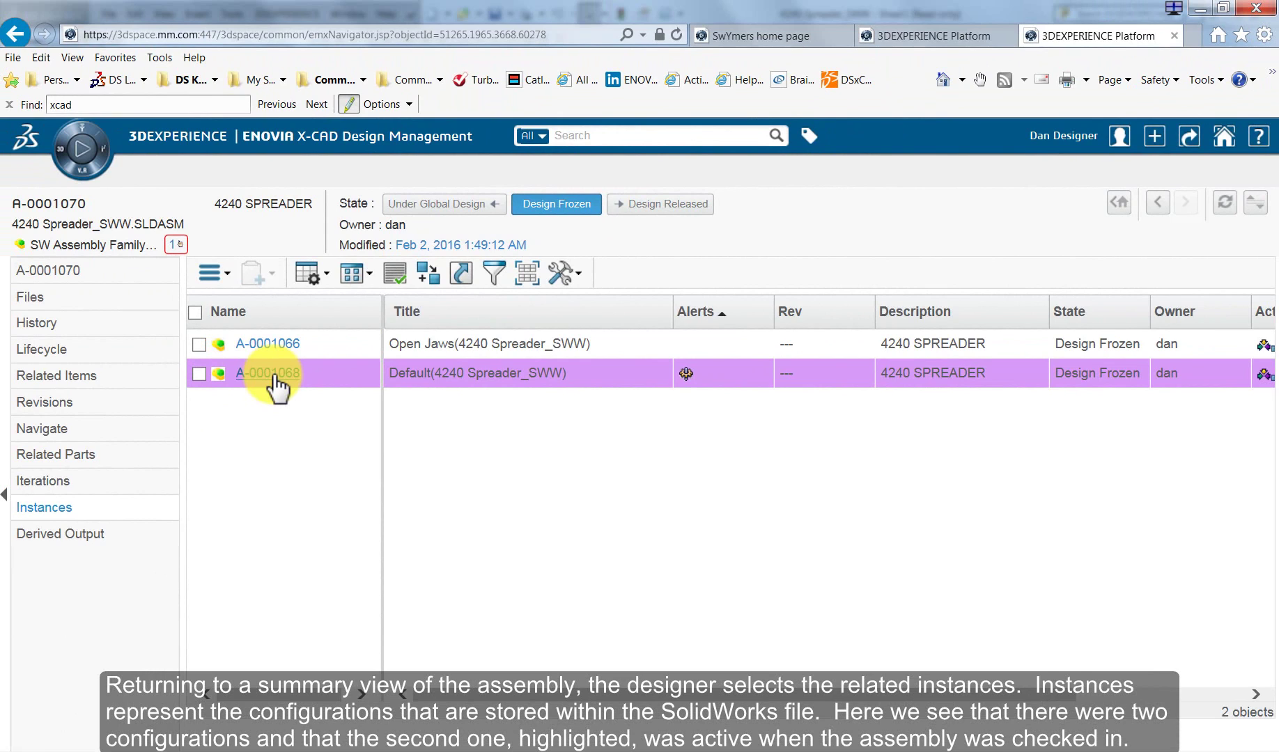
# Step: Open the Default(4240 Spreader_SWW) instance and display the bill of materials of its related engineering part
pyautogui.click(277, 387)
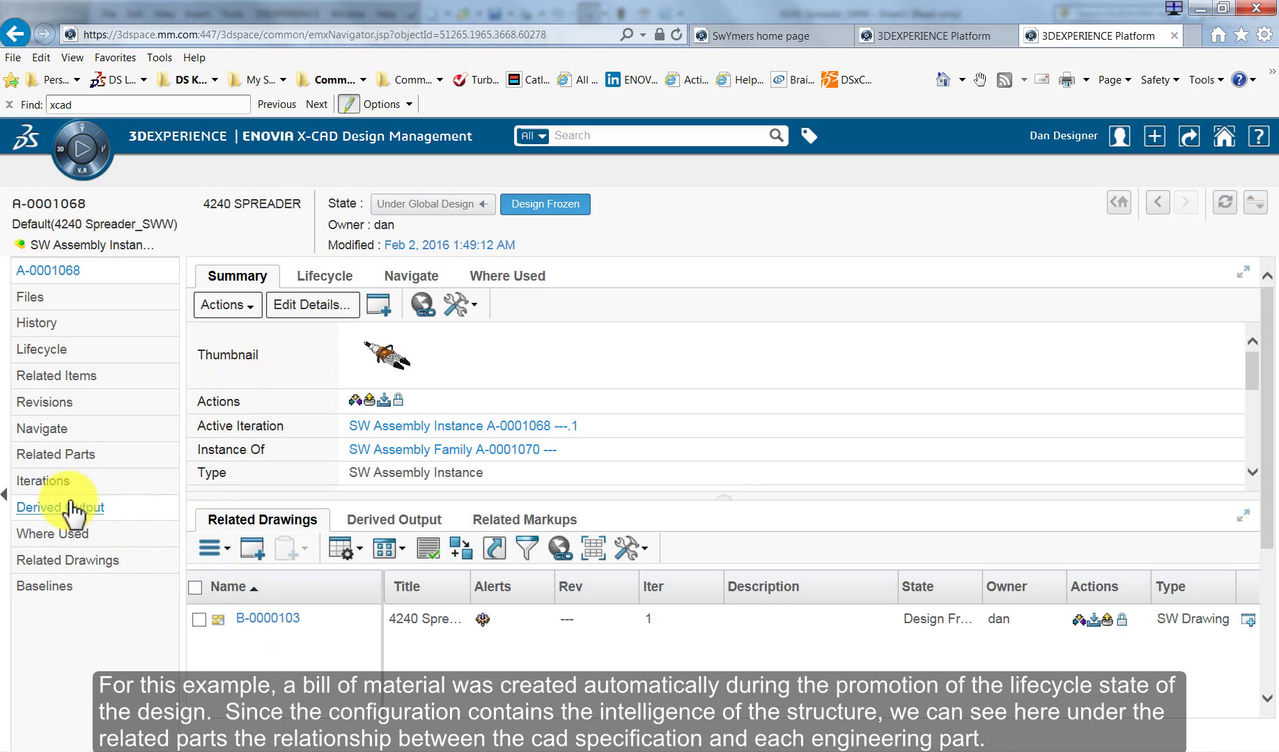
pyautogui.click(34, 452)
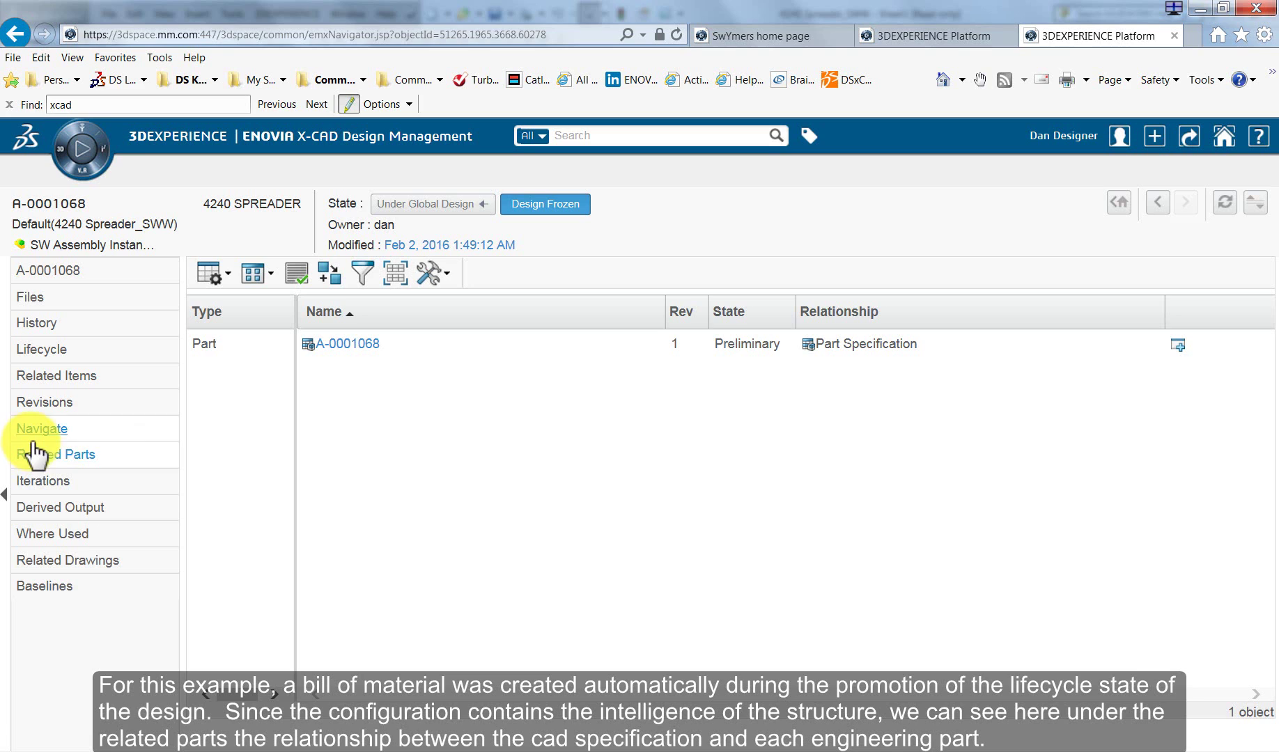
pyautogui.click(327, 351)
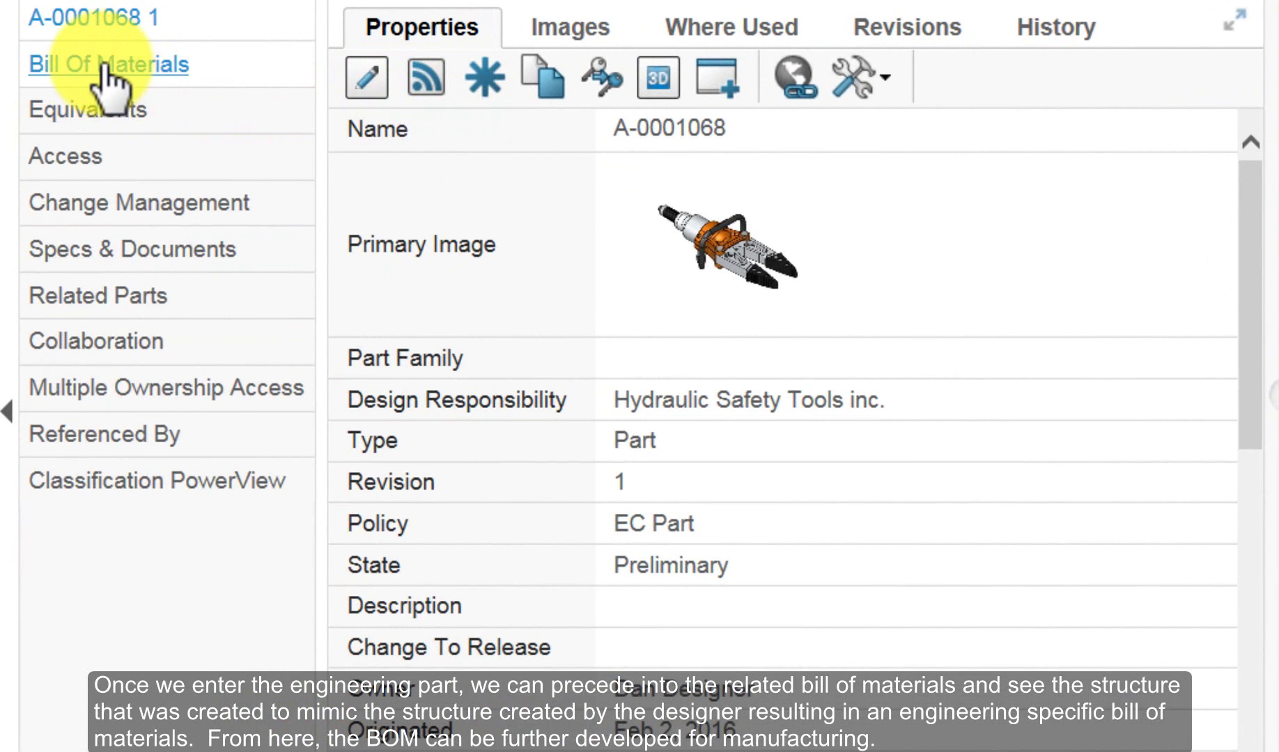
pyautogui.click(104, 66)
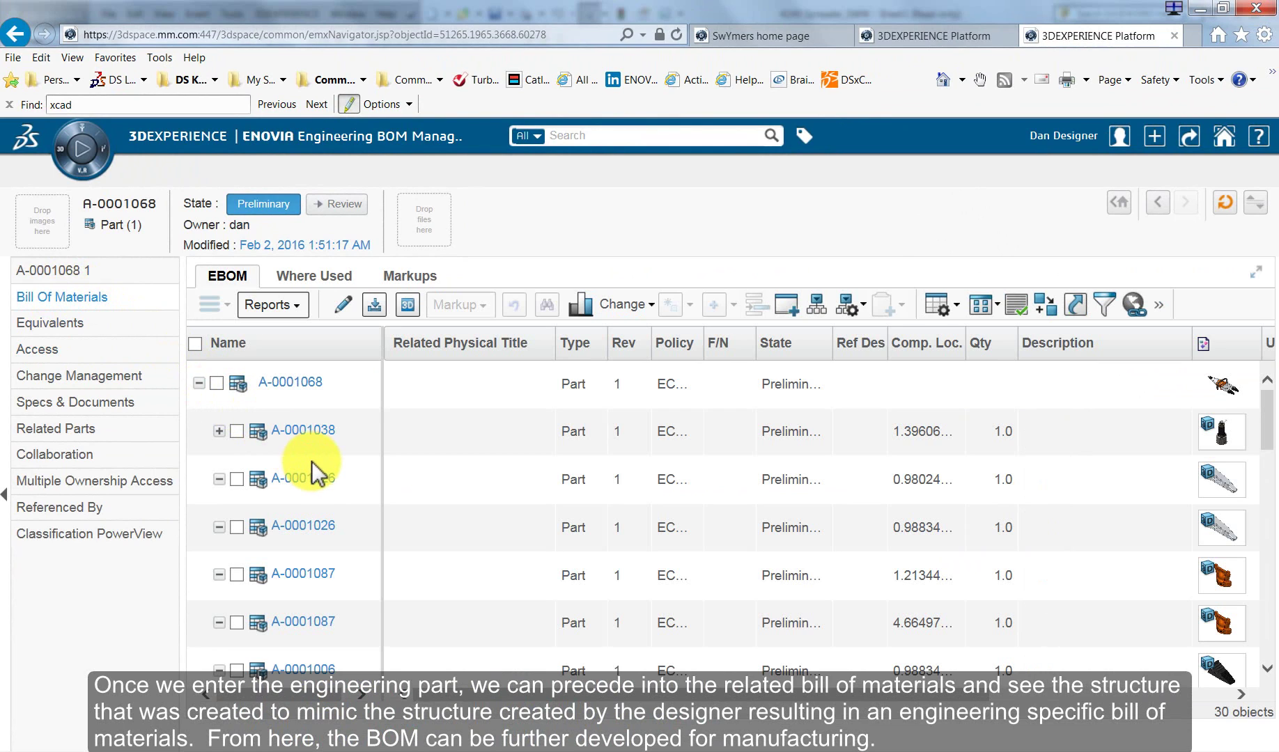
# Step: Open the top-level part A-0001068 from the bill of materials in an enlarged window and show its specifications and documents
pyautogui.click(291, 383)
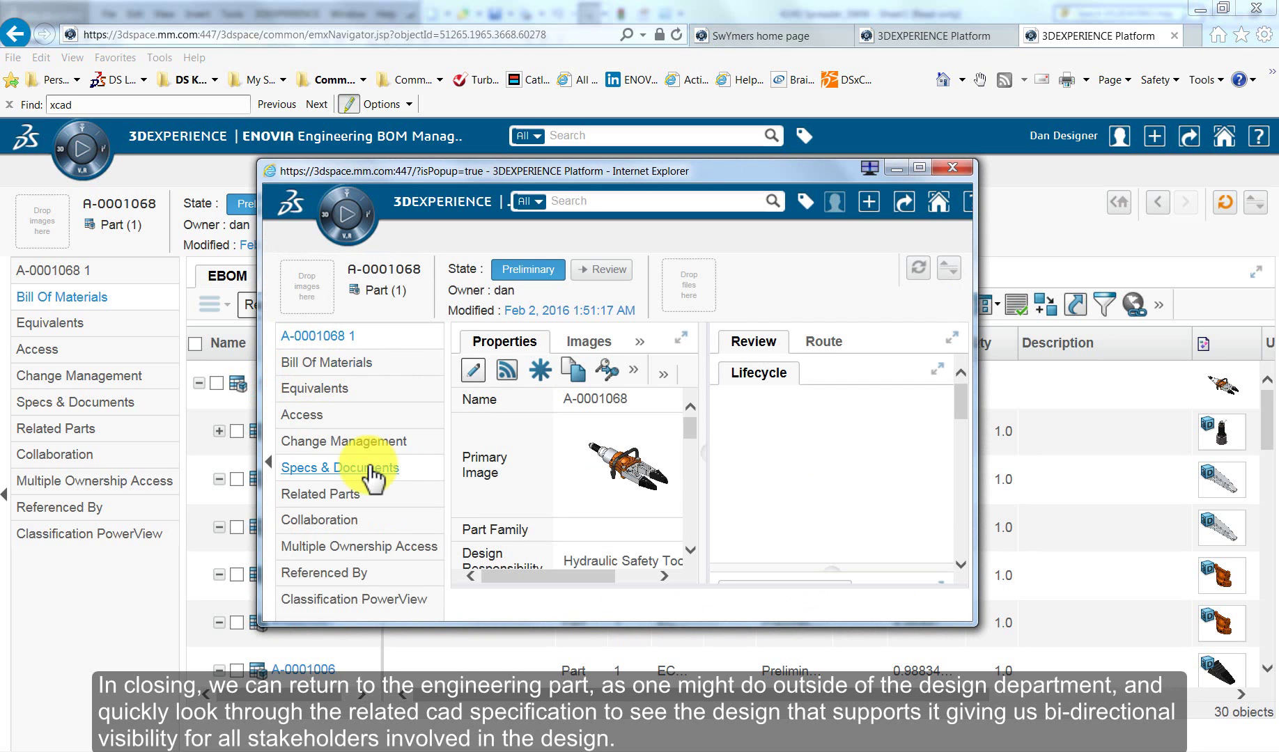
pyautogui.moveTo(975, 460); pyautogui.dragTo(1246, 434)
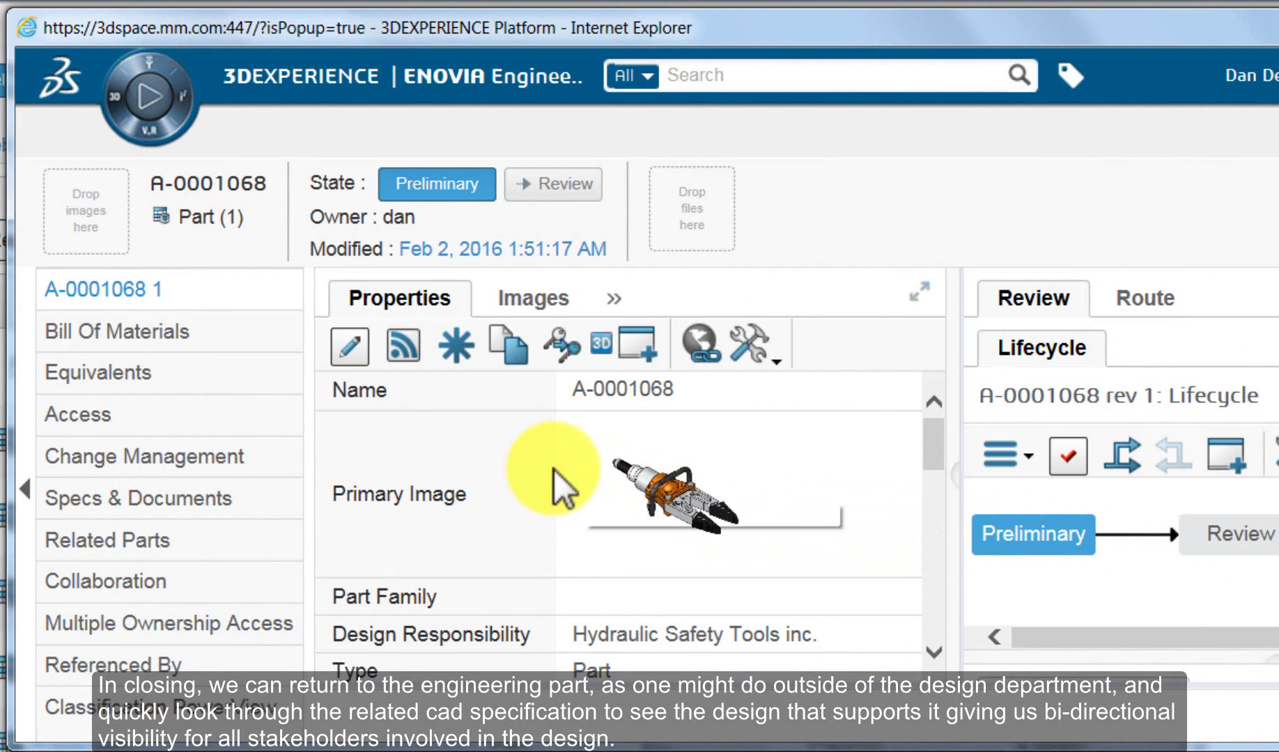
pyautogui.click(185, 487)
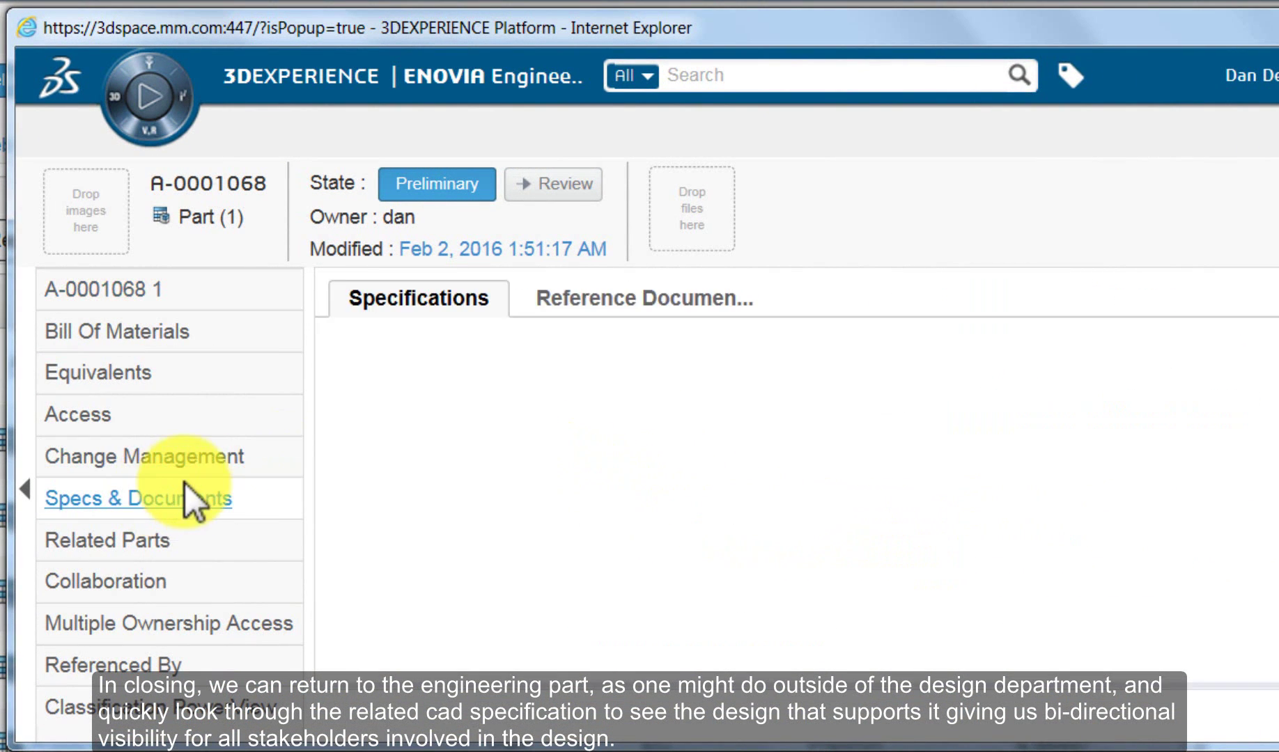